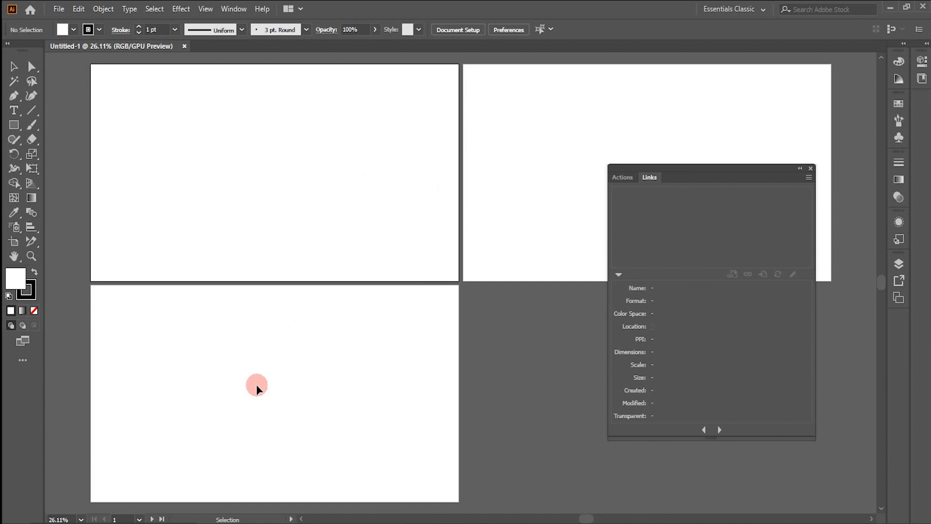
Rearrange all three artboards into a single column with 20 px spacing, moving artwork with the artboards.
left_click(13, 244)
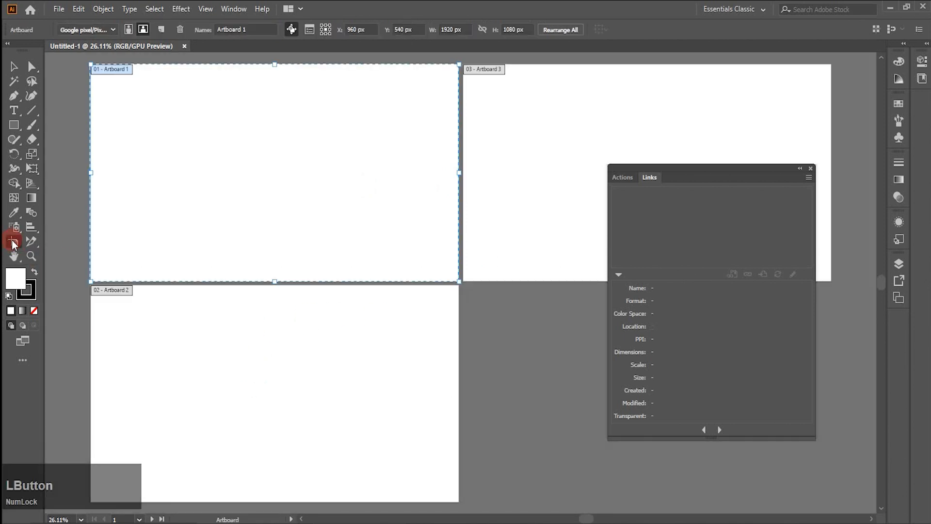
left_click(553, 29)
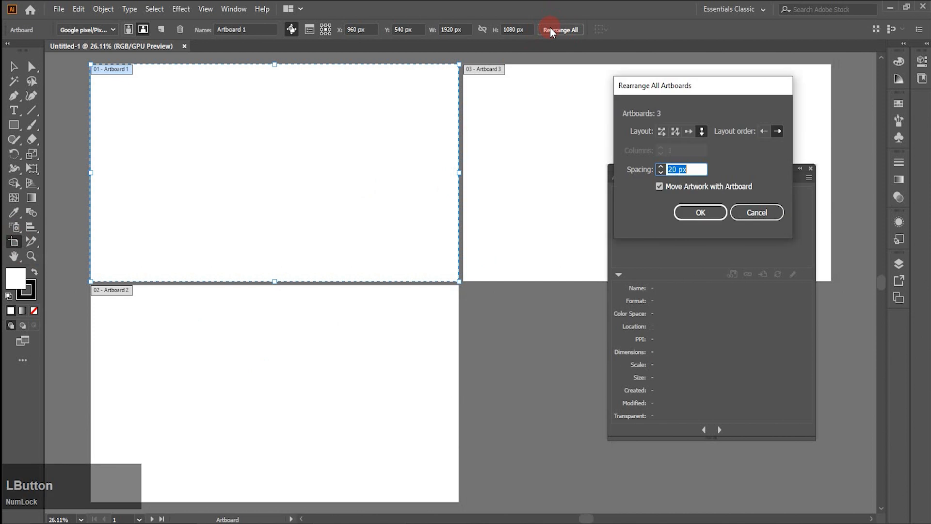
left_click(702, 131)
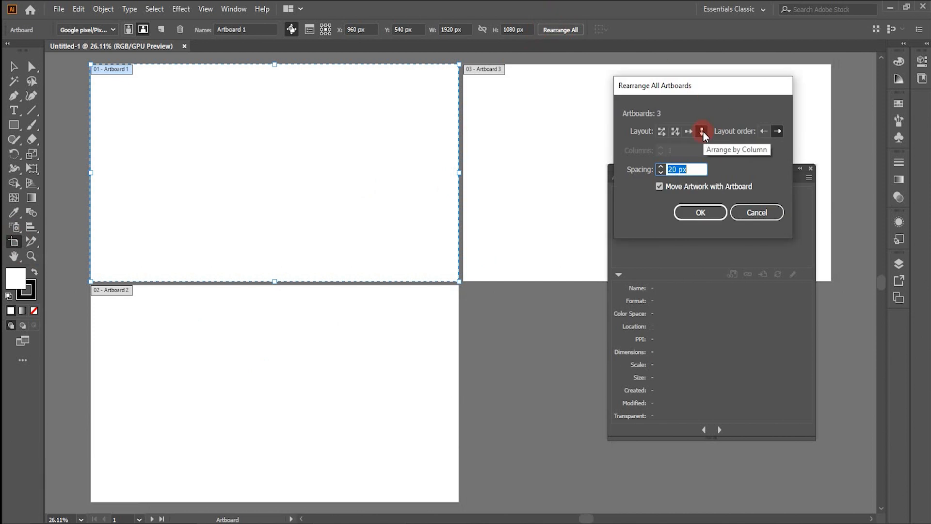
left_click(700, 214)
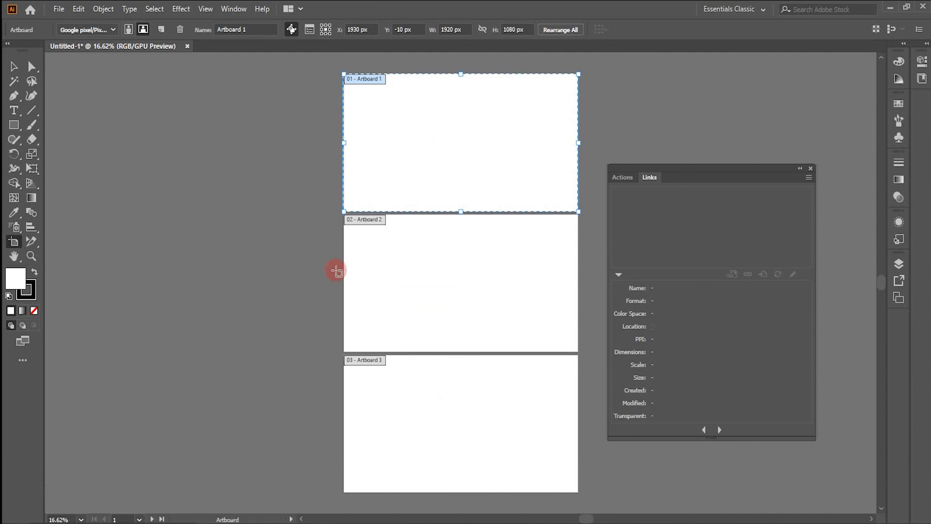
Place isolated-shot-ginger-kitten-sitting-front-white-looking-right from Downloads as a linked image about 400 × 633 px on the first artboard.
left_click(58, 9)
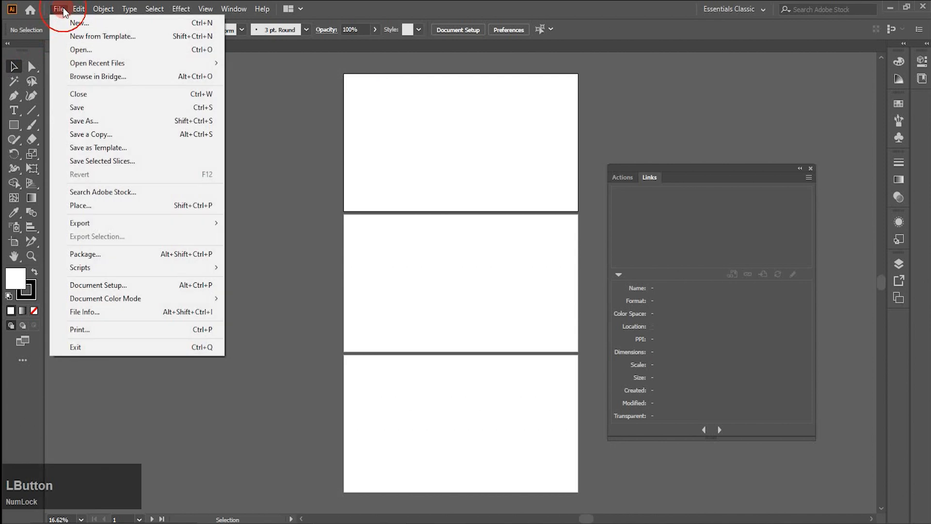
left_click(89, 204)
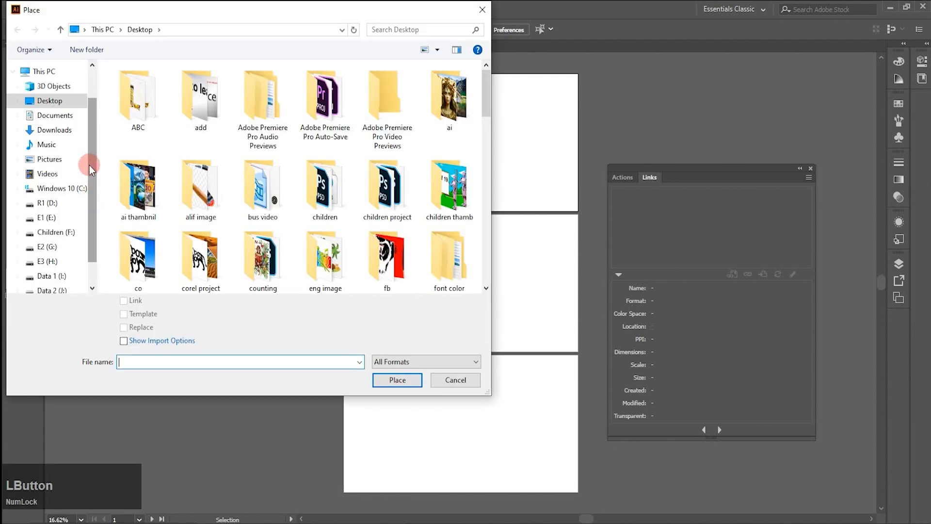
left_click(118, 30)
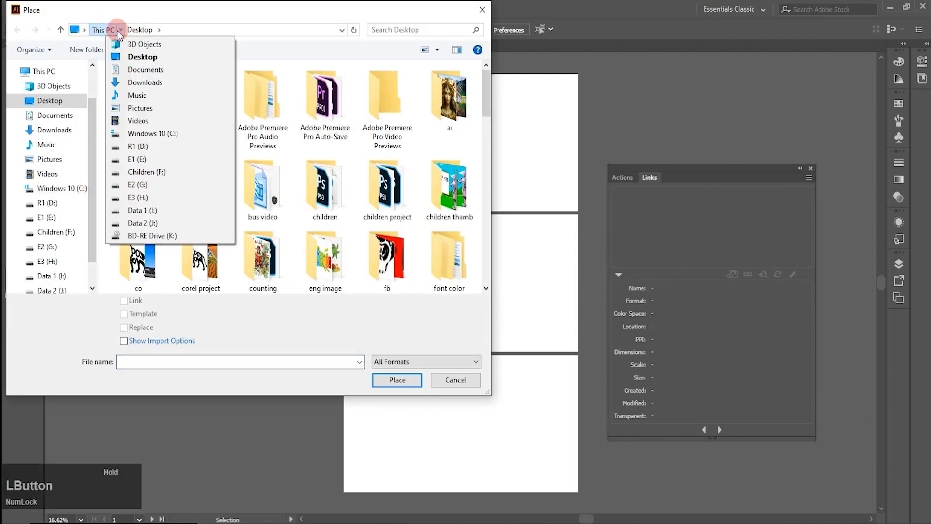
left_click(139, 82)
left_click(138, 218)
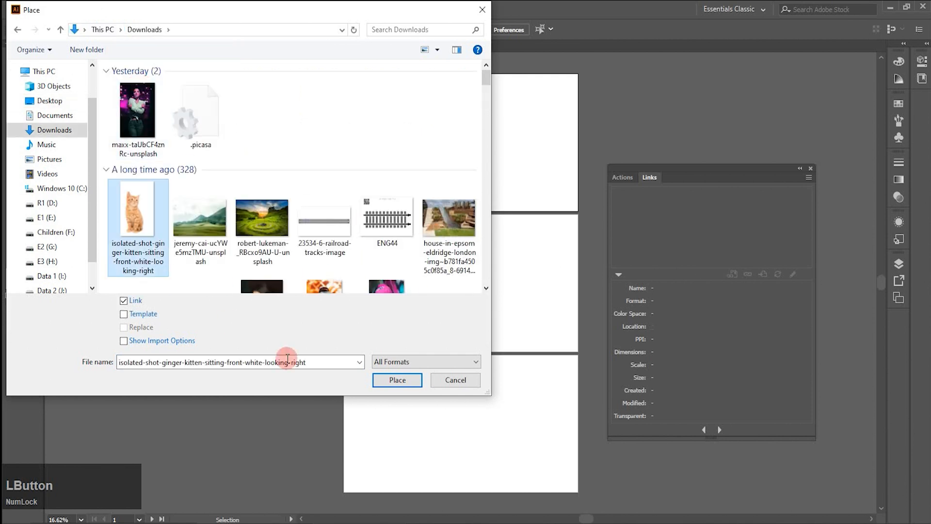
left_click(391, 381)
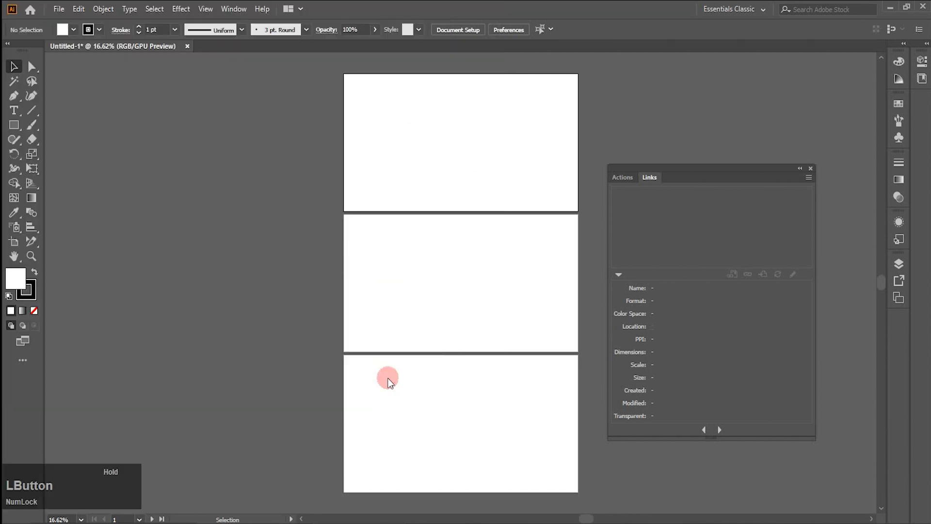
left_click_drag(435, 94, 491, 173)
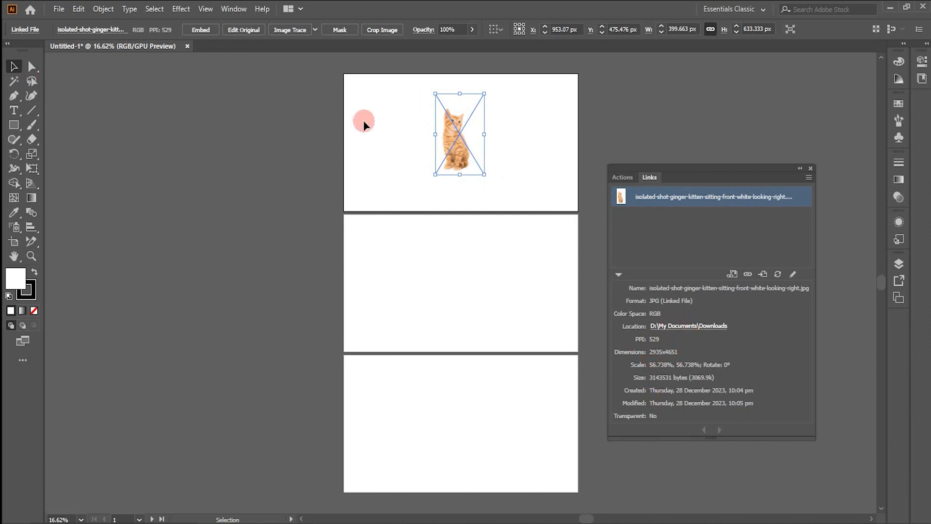
Move the kitten image to the left part of the first artboard and shrink it to about 314 × 486 px.
left_click_drag(447, 125, 392, 124)
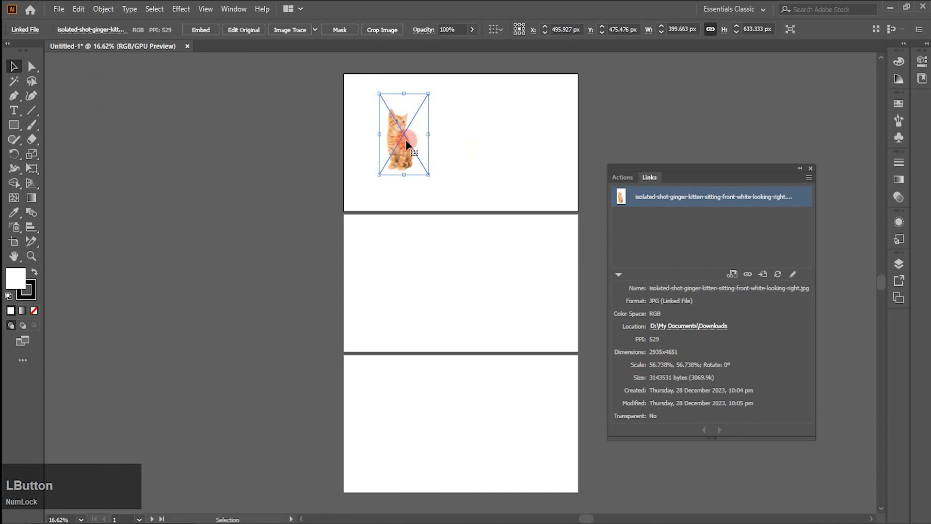
left_click_drag(429, 173, 418, 156)
left_click_drag(392, 116, 389, 129)
left_click(234, 121)
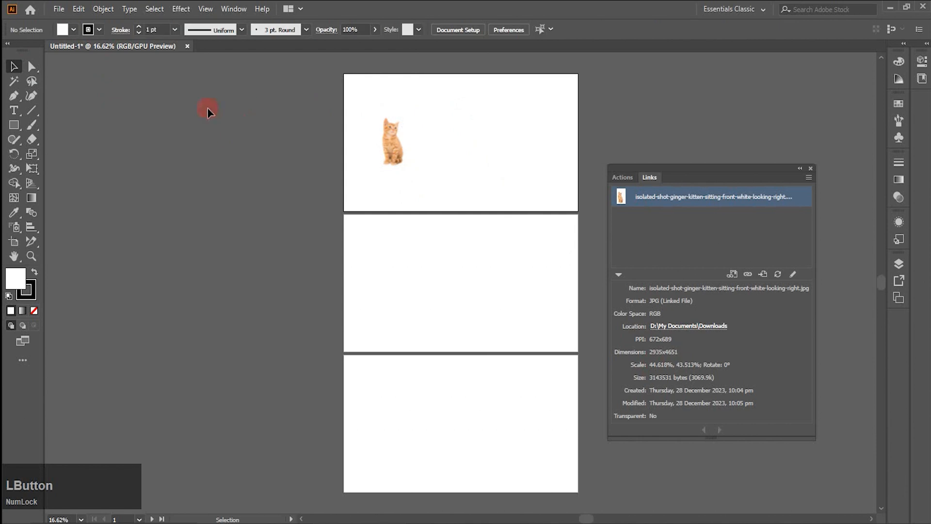
Place the Unsplash photo of green hills at sunset as a linked image about 488 × 326 px to the right of the kitten.
left_click(60, 9)
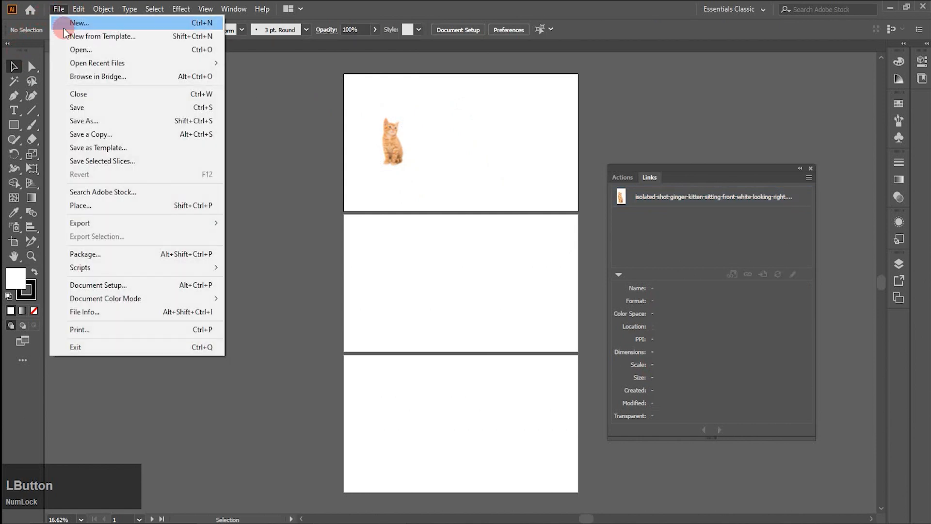
left_click(95, 205)
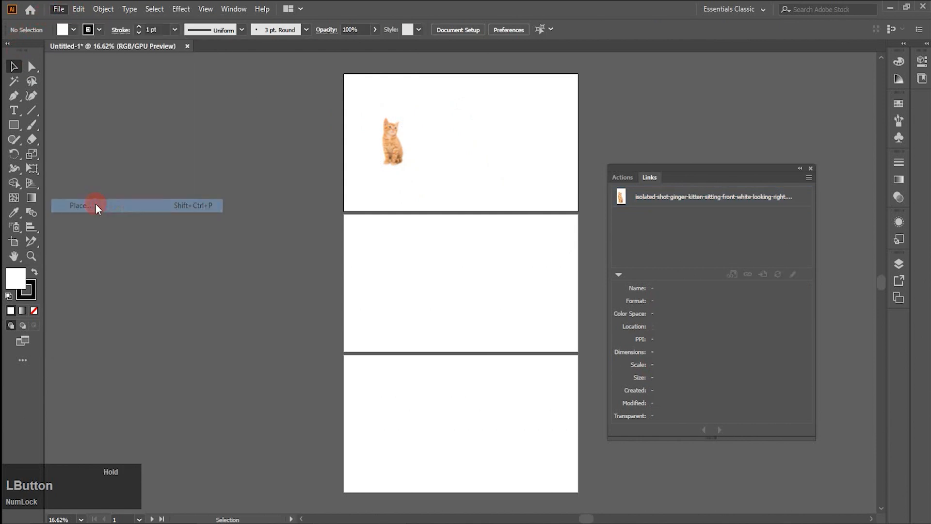
left_click(262, 218)
left_click(397, 380)
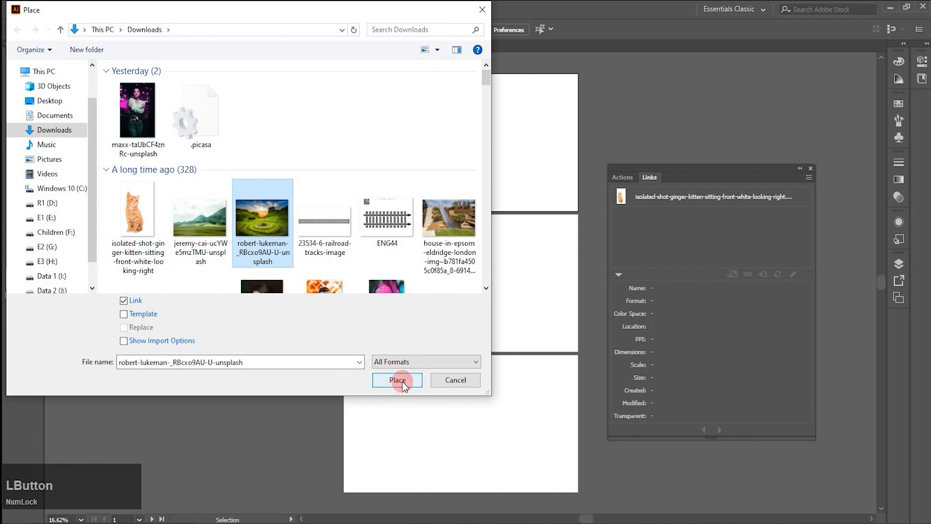
left_click_drag(463, 120, 518, 198)
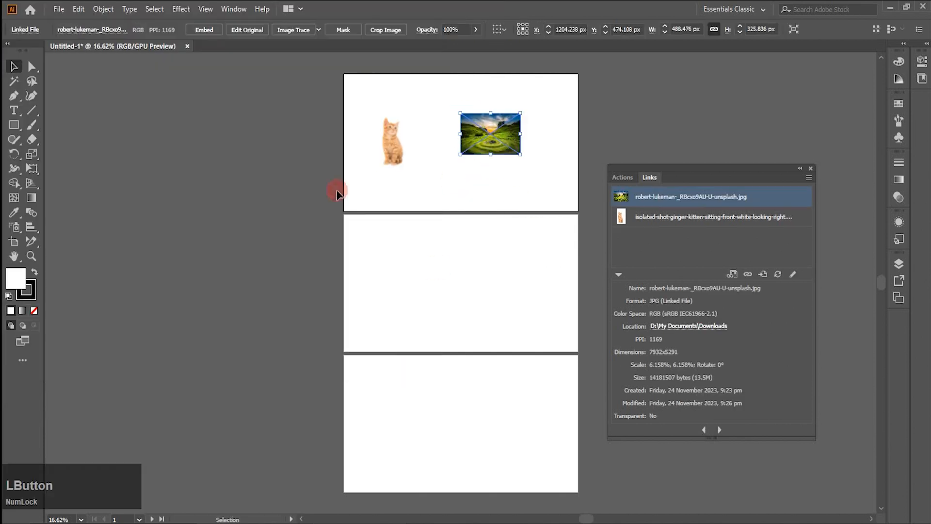
left_click(145, 106)
Place the Unsplash penguin photo from Downloads as a linked image about 365 × 548 px on the second artboard.
left_click(59, 9)
left_click(101, 199)
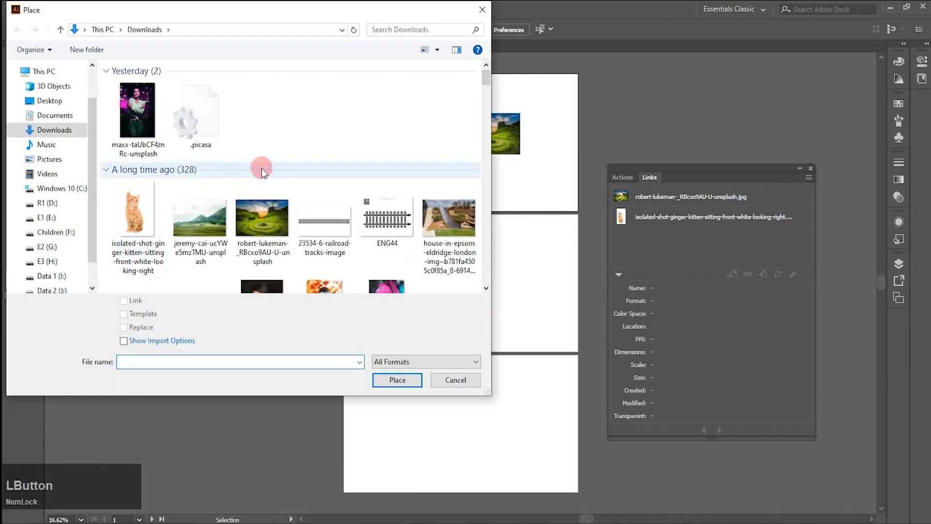
mouse_move(484, 85)
left_mouse_down()
mouse_move(486, 98)
mouse_move(486, 90)
left_mouse_up()
left_click(135, 194)
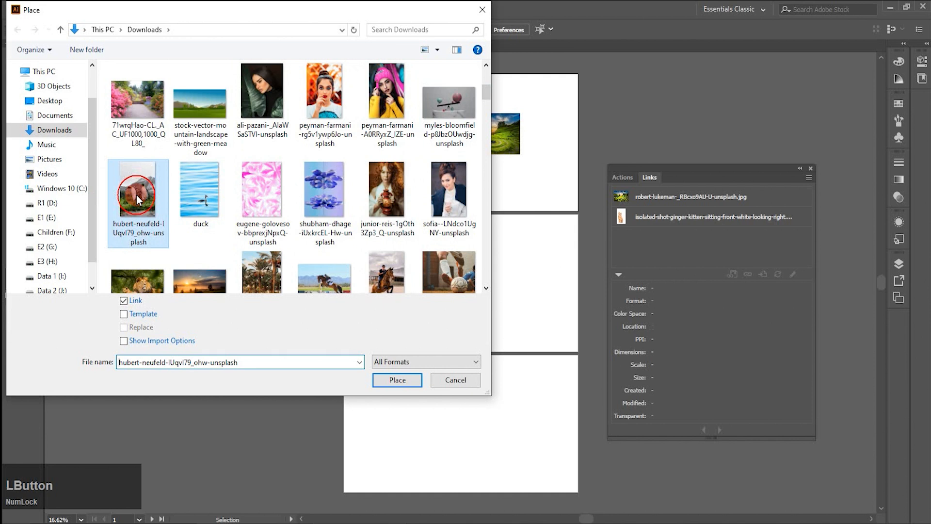
left_click(377, 377)
left_click_drag(410, 237, 469, 308)
left_click_drag(439, 266, 422, 266)
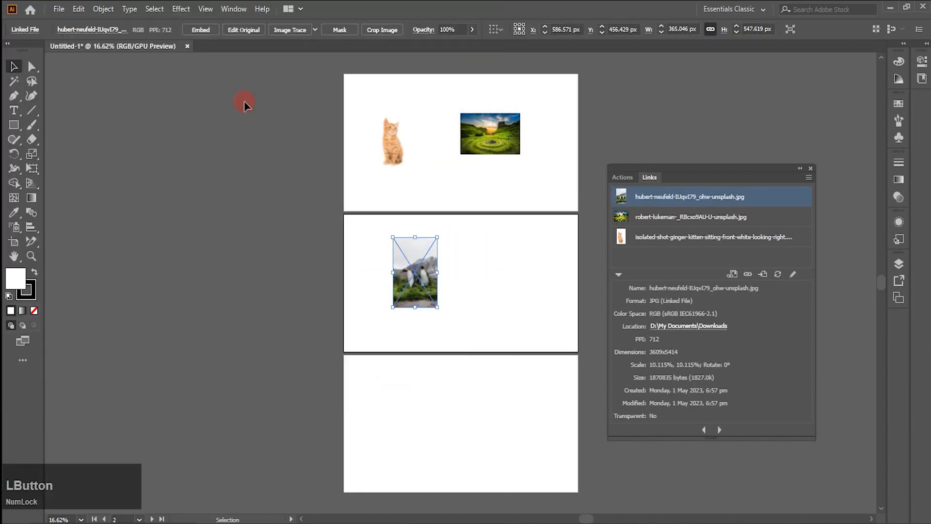
left_click(119, 109)
Place the pink-and-white patterned Unsplash image from Downloads as a linked image on the third artboard.
left_click(59, 9)
left_click(105, 212)
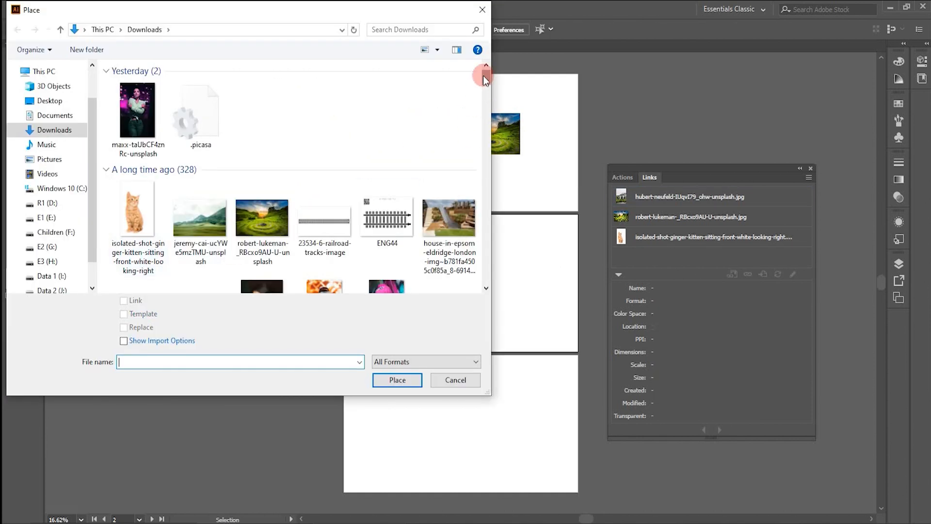
left_click_drag(483, 75, 485, 92)
left_click(252, 150)
left_click(388, 381)
left_click_drag(380, 381, 432, 453)
left_click(444, 397)
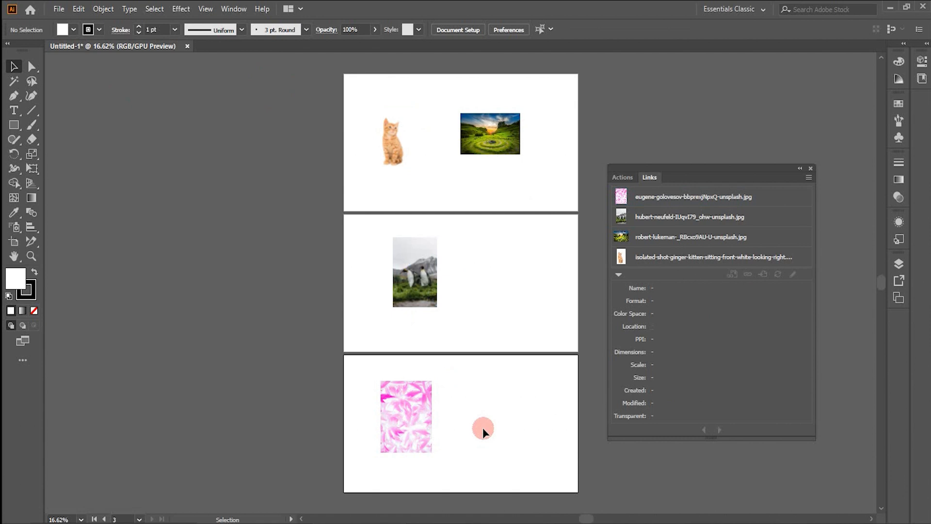
Draw a star about 269 × 274 px over the landscape image on the first artboard and set its fill to none.
left_click(407, 144)
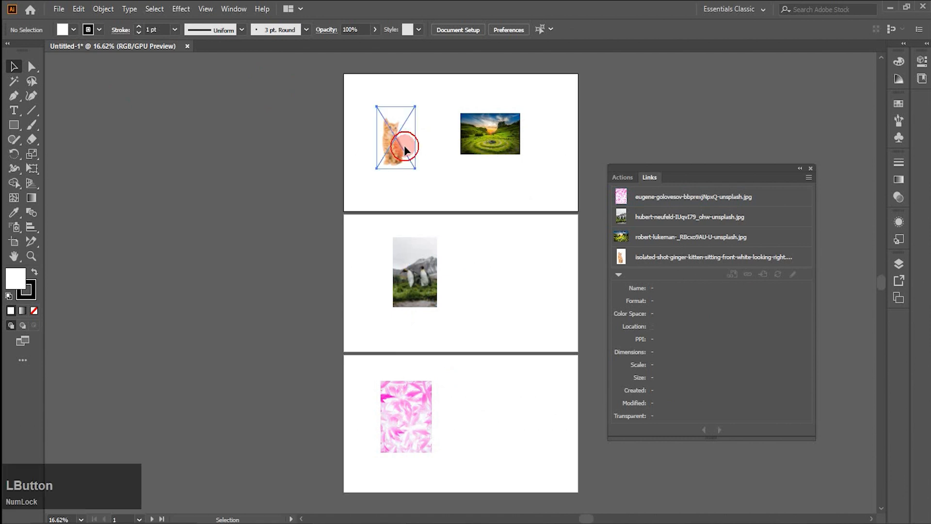
left_click(81, 520)
left_click(87, 507)
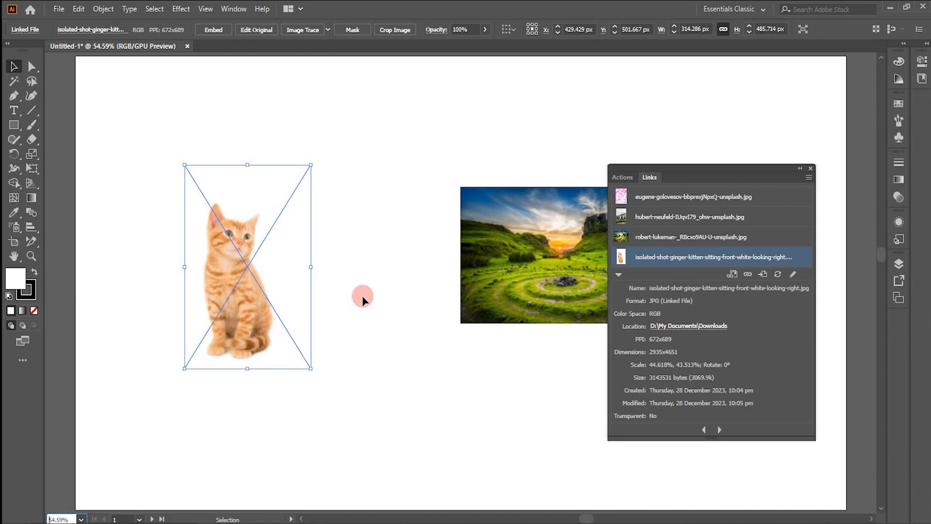
left_click(882, 256)
mouse_move(882, 253)
left_mouse_down()
mouse_move(866, 329)
mouse_move(871, 249)
mouse_move(878, 253)
left_mouse_up()
left_click(81, 519)
left_click(89, 506)
left_click_drag(13, 125, 58, 184)
left_click_drag(392, 223, 416, 279)
left_click(67, 29)
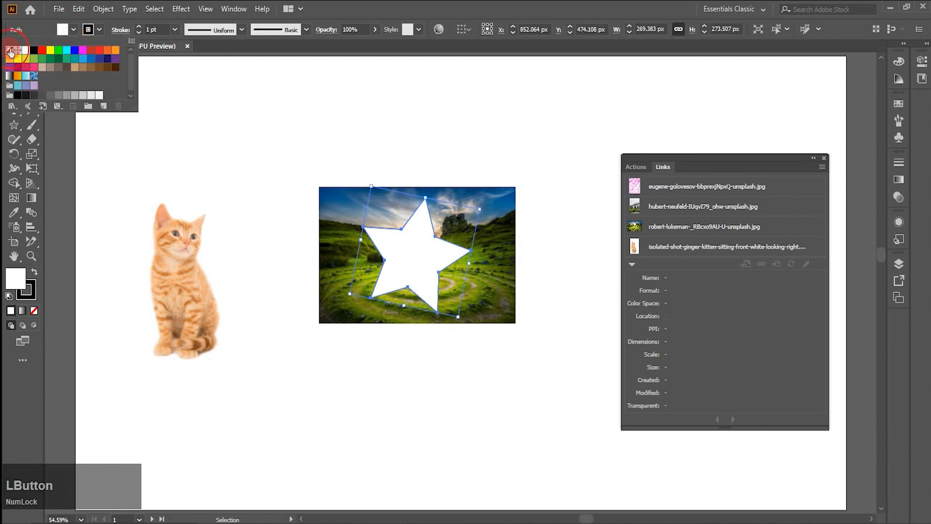
left_click(11, 52)
left_click(256, 93)
Make a clipping mask from the star and the landscape image, and move the clipped star slightly left toward the kitten.
left_click_drag(276, 152, 436, 318)
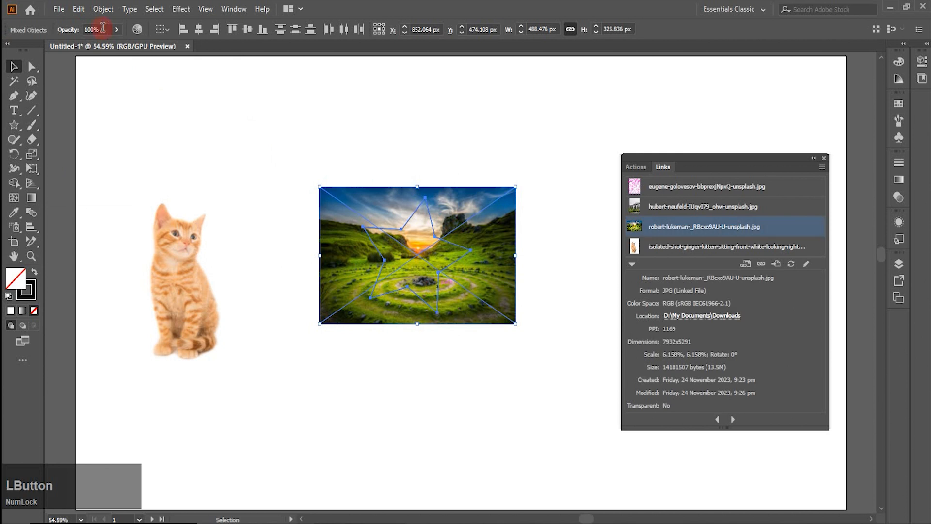
left_click(99, 10)
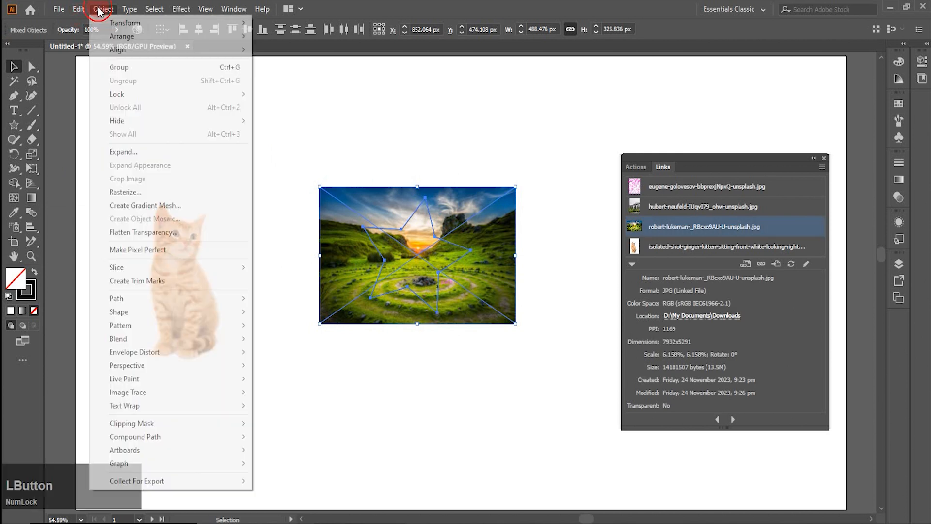
mouse_move(151, 426)
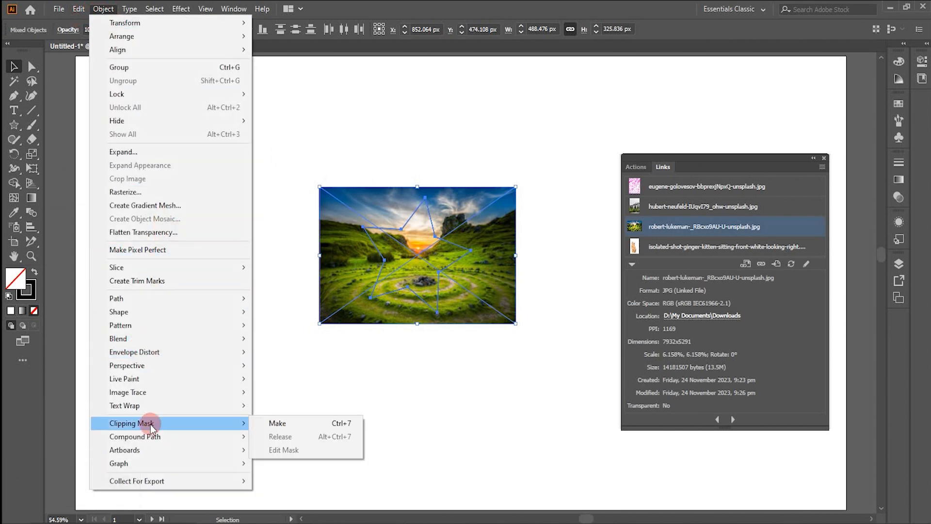
left_click(274, 423)
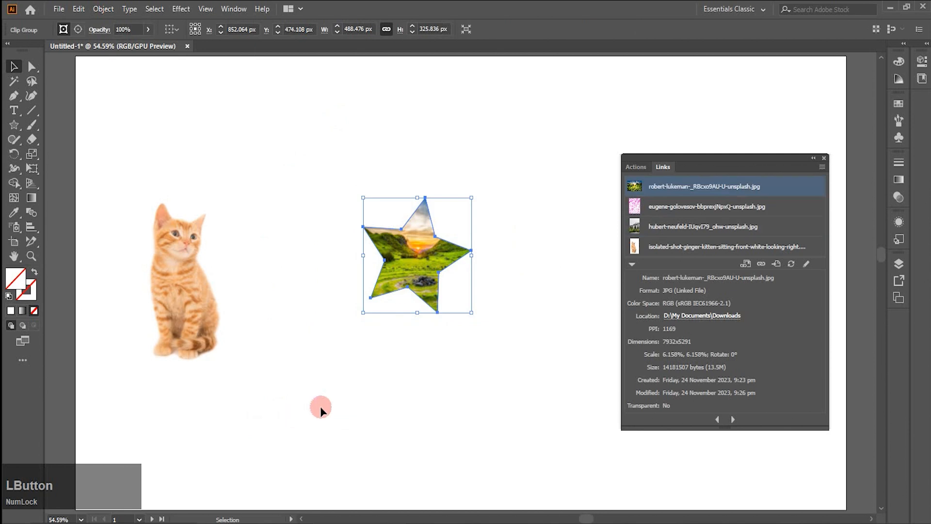
left_click(320, 410)
left_click_drag(417, 271, 393, 272)
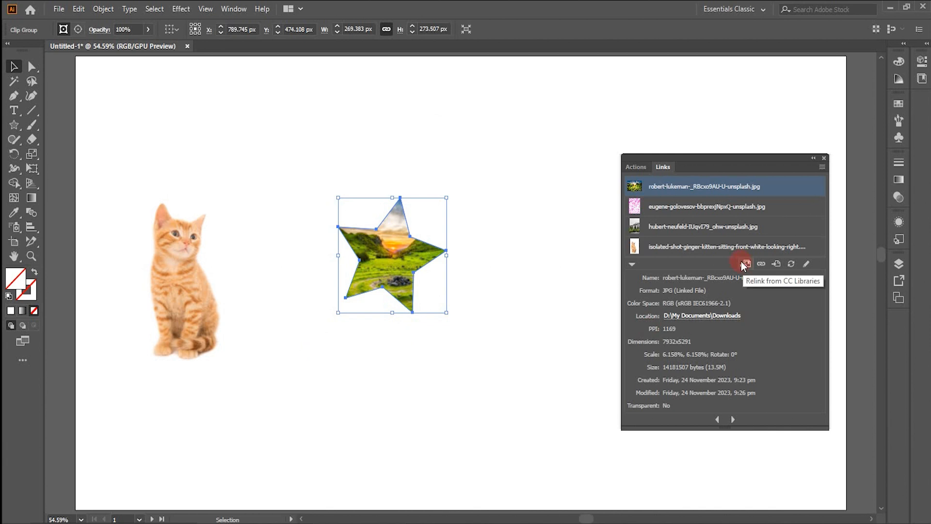
left_click(822, 166)
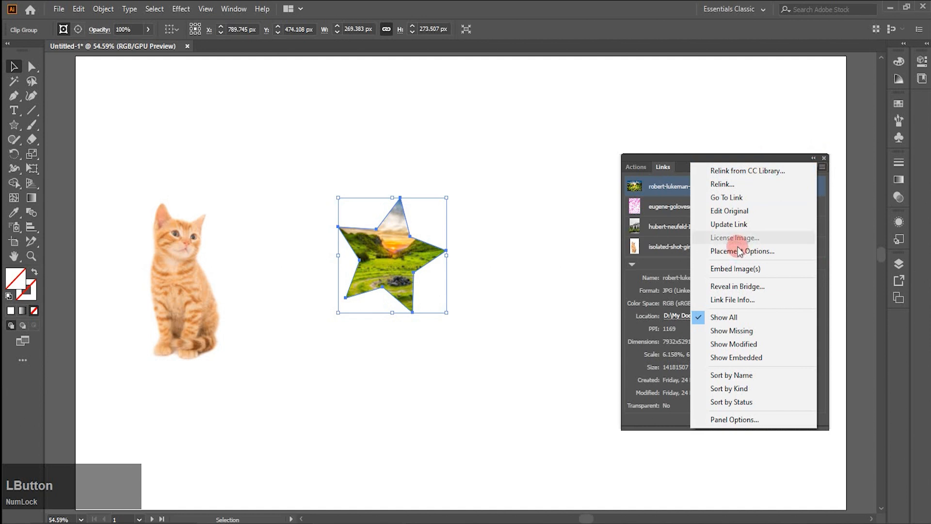
left_click(175, 275)
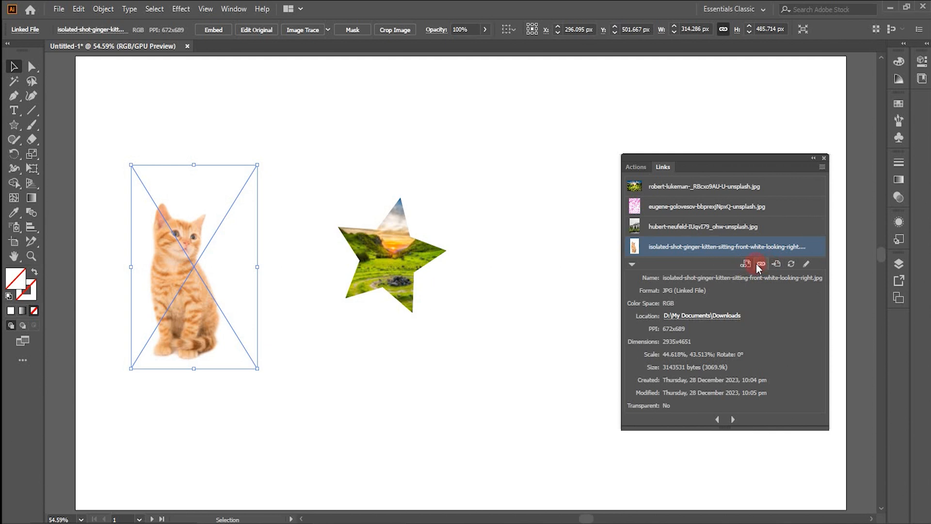
left_click(760, 264)
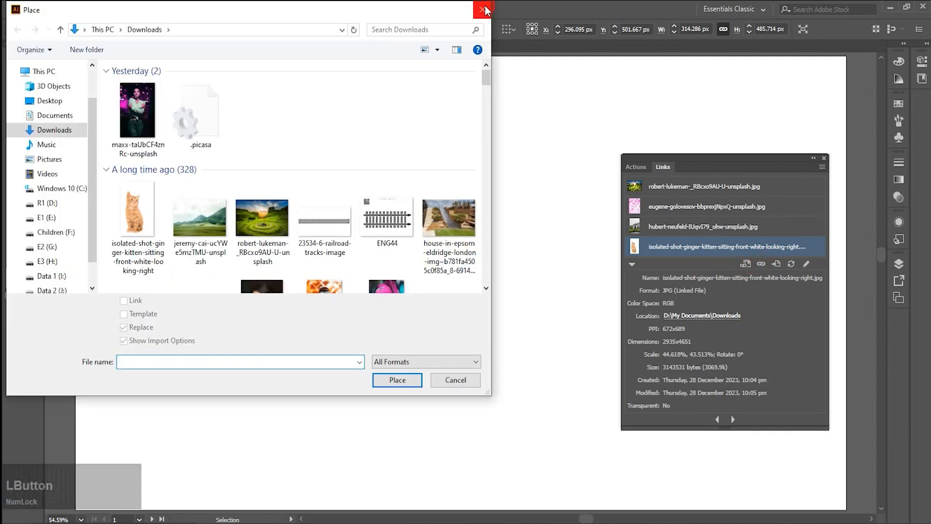
left_click(485, 10)
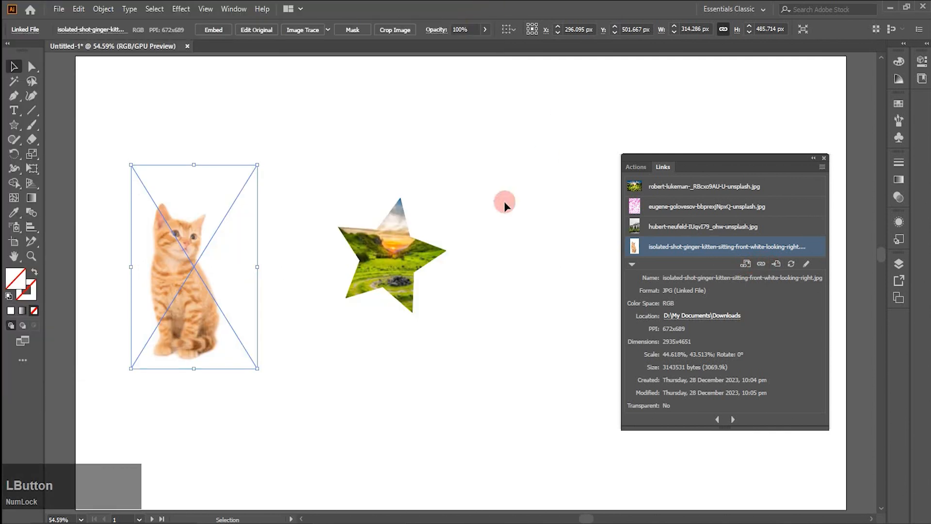
Relink the landscape image inside the star to the house-in-epsom image from Downloads, keeping it linked.
left_click(373, 268)
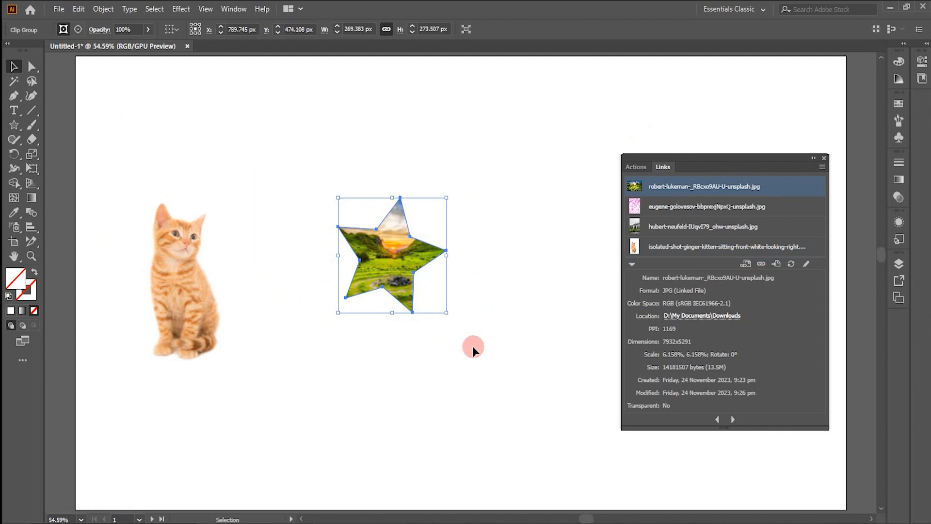
left_click(759, 264)
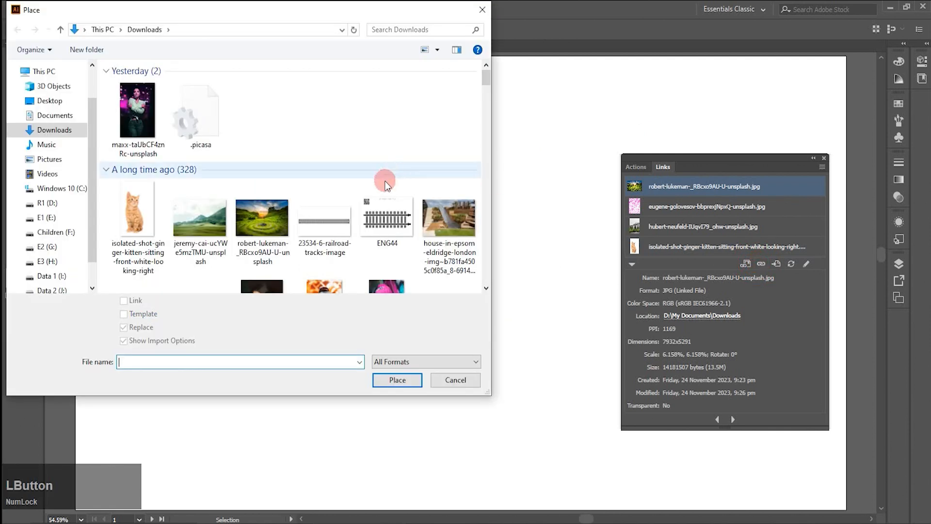
left_click(457, 211)
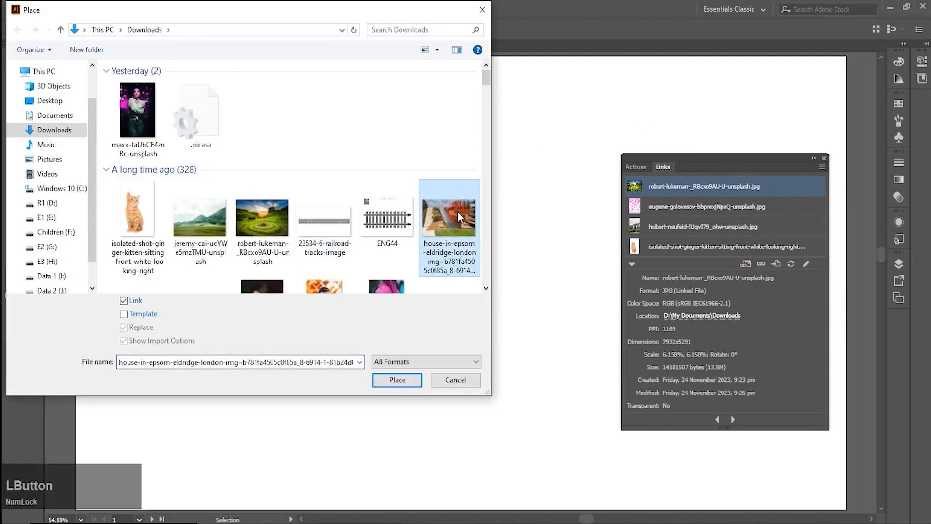
left_click(387, 381)
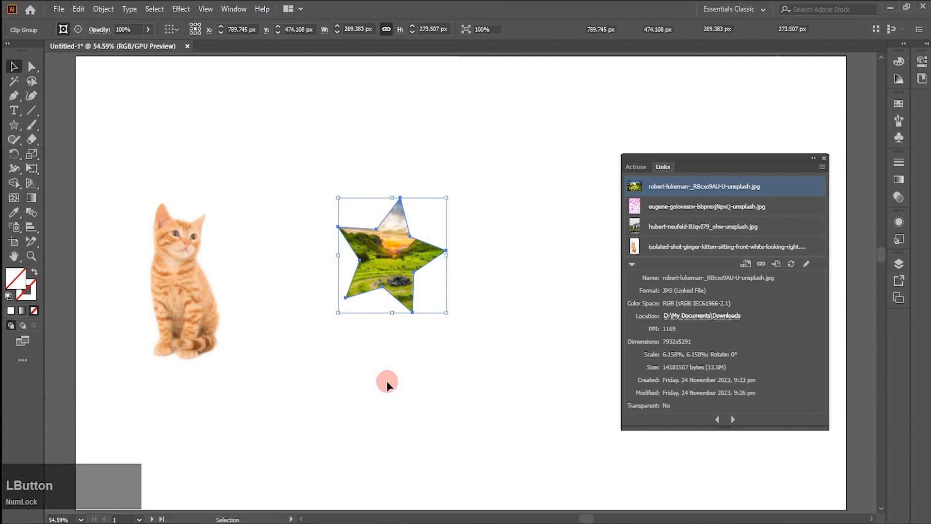
left_click(431, 352)
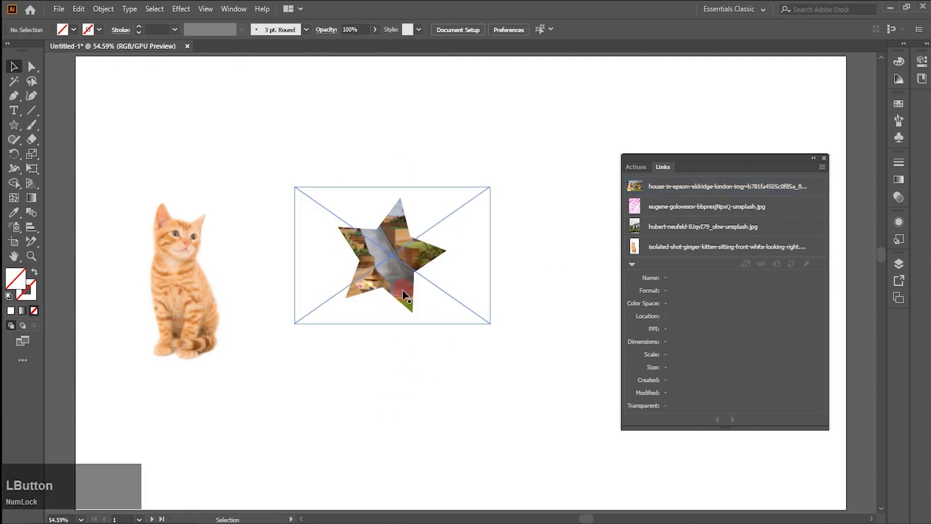
Use Go To Link to locate the pink leaf pattern and the kitten, and fit the kitten's artboard on screen.
left_click(184, 272)
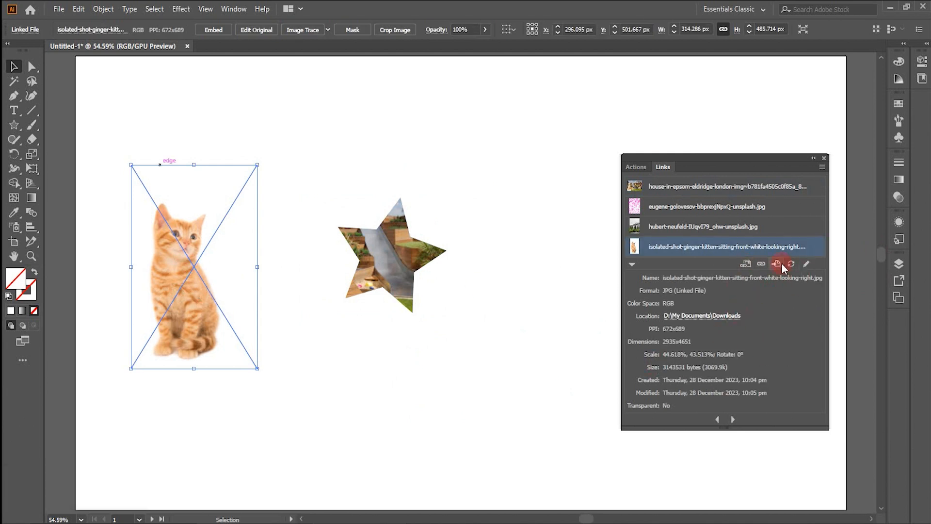
left_click(780, 265)
left_click(705, 206)
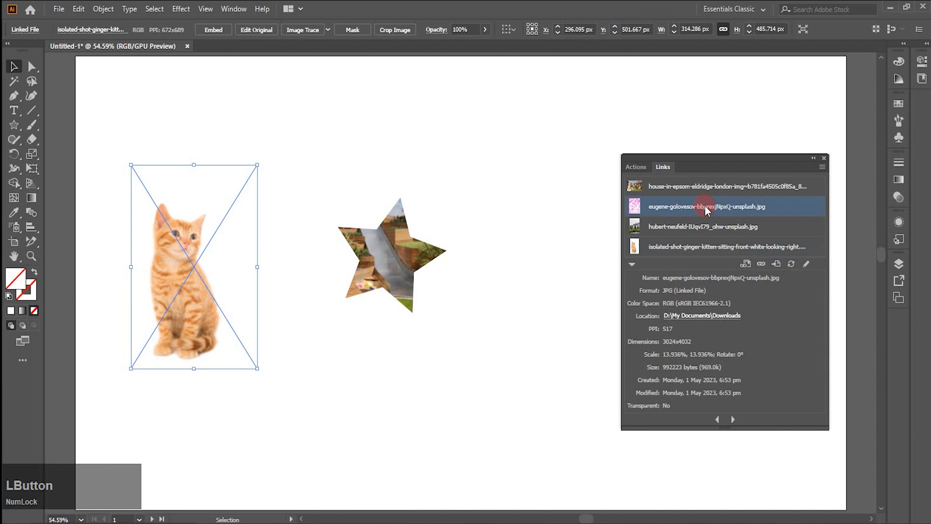
left_click(776, 264)
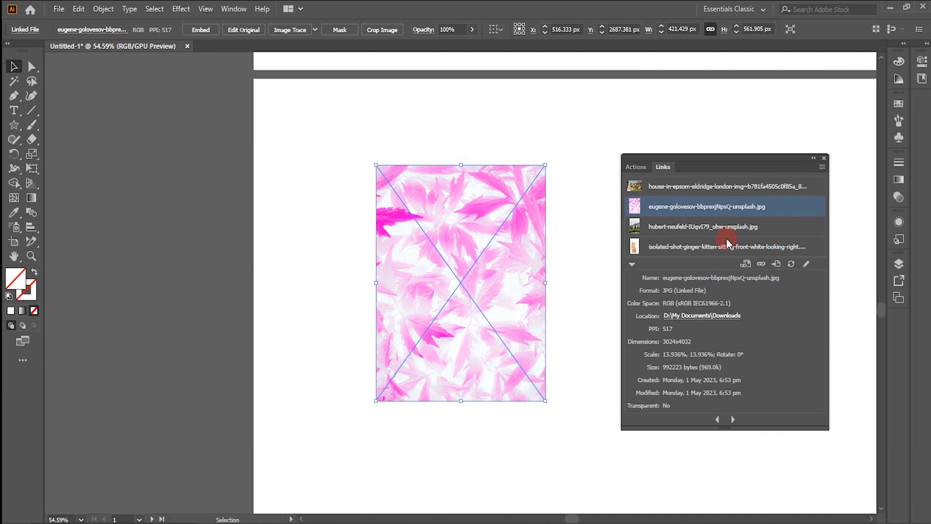
left_click(682, 247)
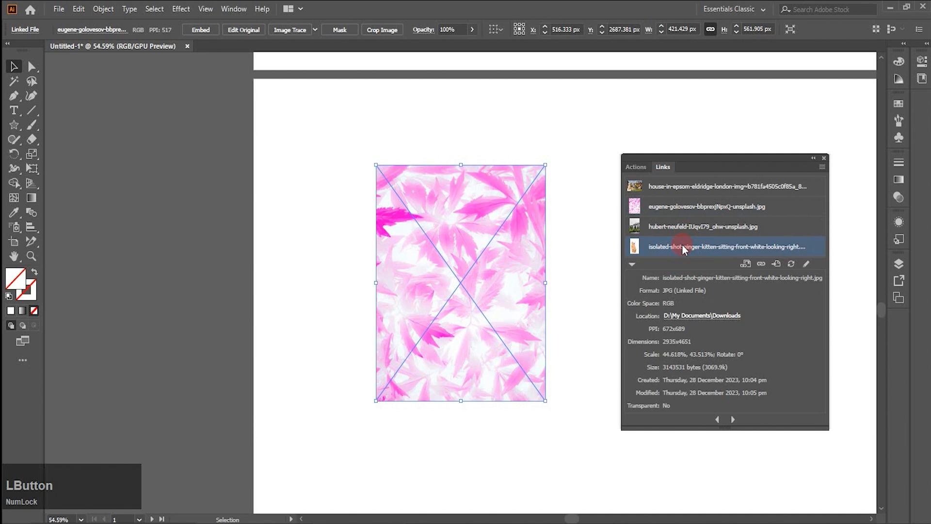
left_click(776, 265)
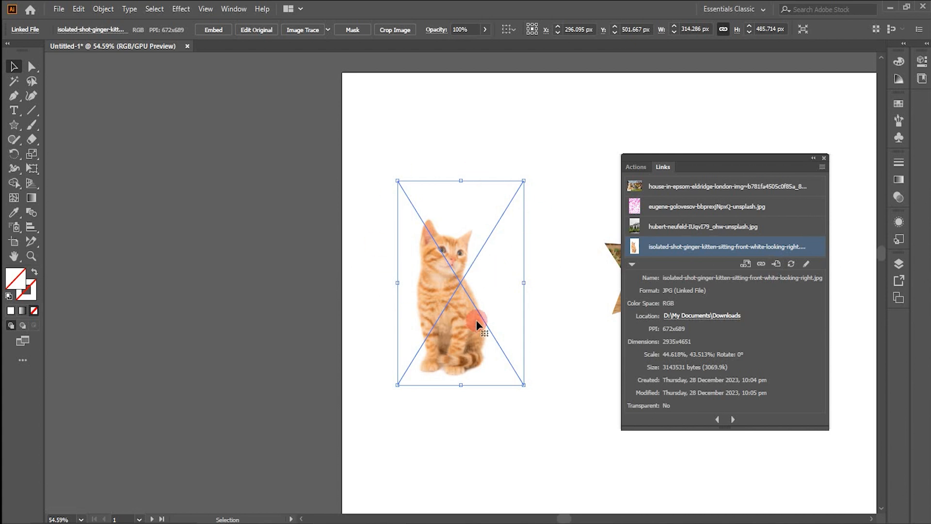
left_click(85, 520)
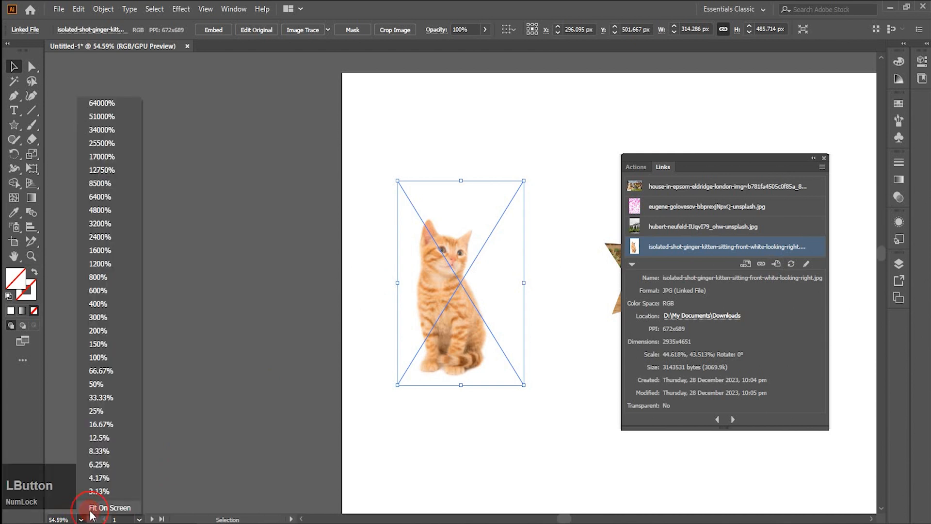
left_click(117, 502)
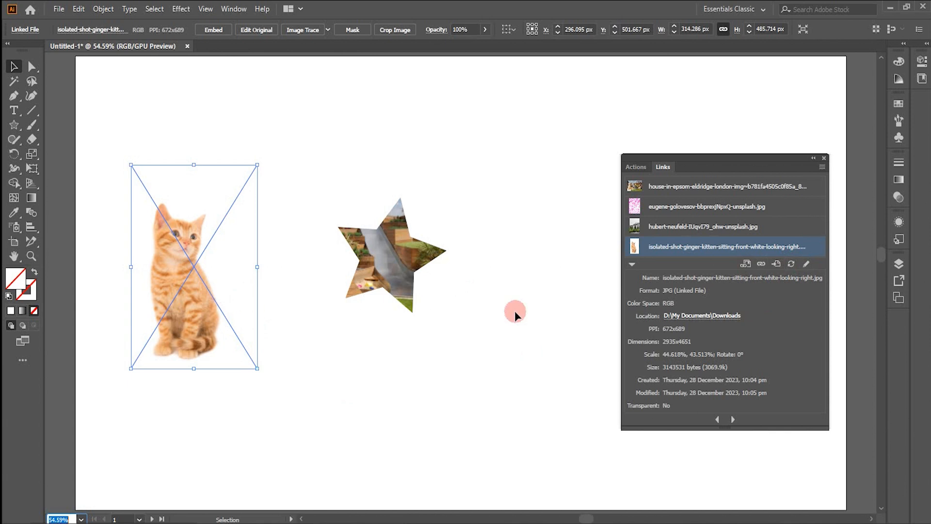
Open the linked kitten's original file with Edit Original and send it from the Picasa viewer to Adobe Photoshop 2020.
left_click(805, 267)
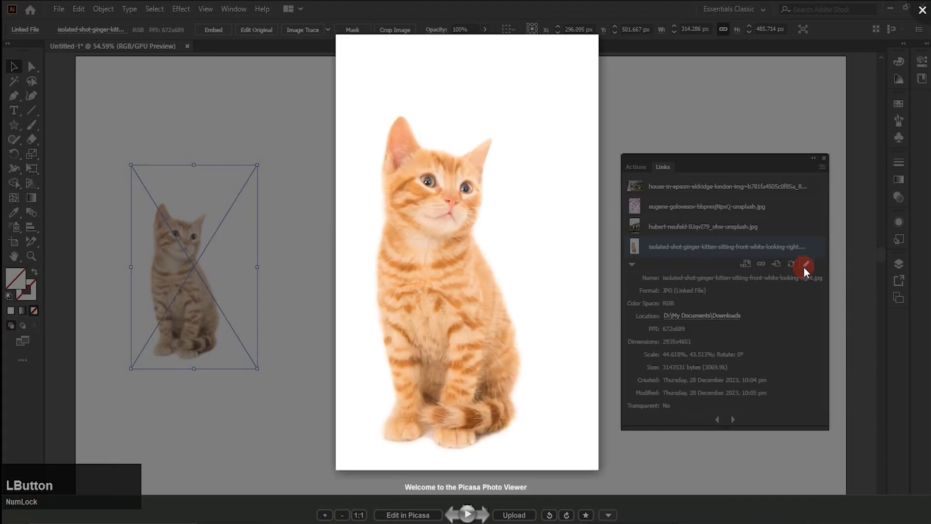
left_click(667, 268)
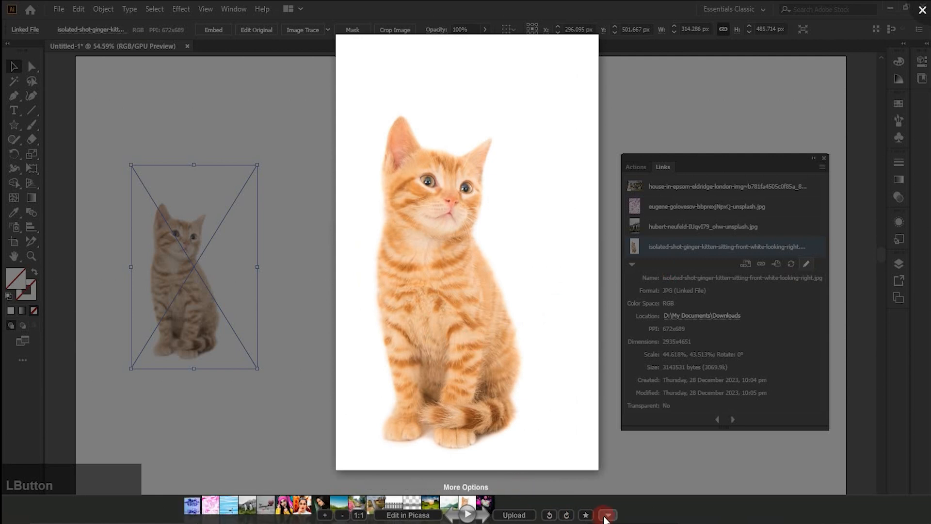
left_click(609, 515)
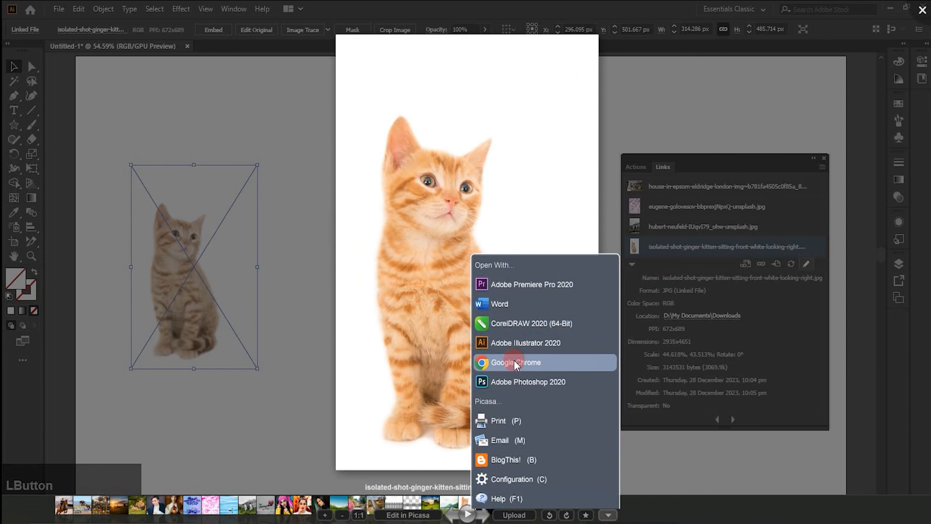
left_click(505, 382)
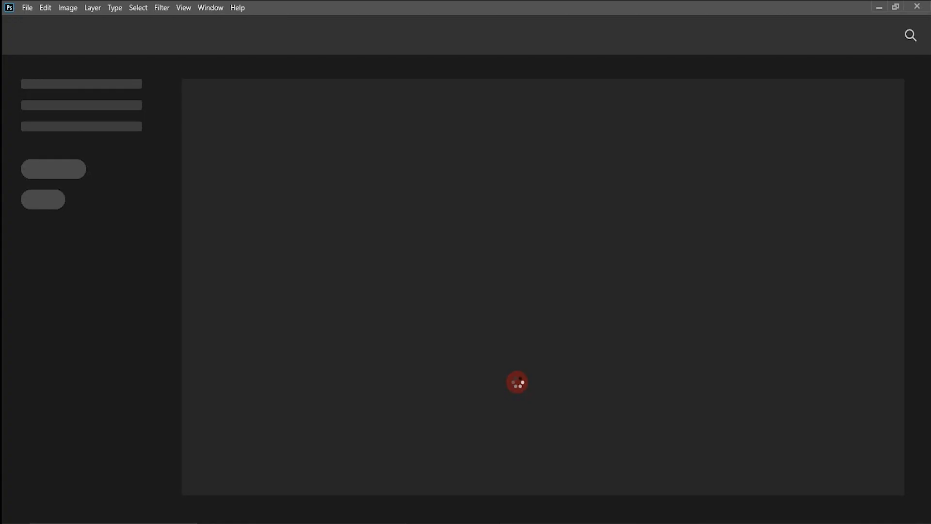
left_click(334, 278)
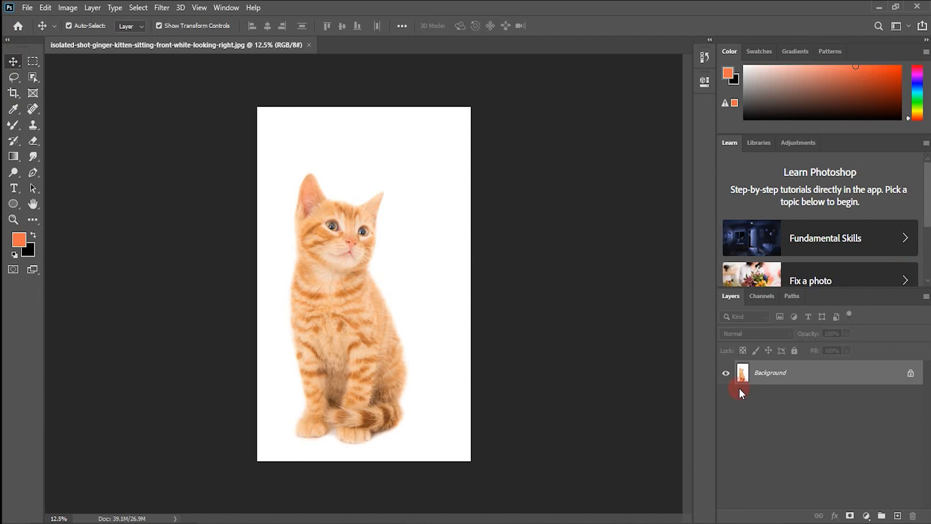
Apply a Color Balance adjustment to the kitten's midtones with color levels -91, -89 and +72.
left_click(67, 7)
mouse_move(78, 42)
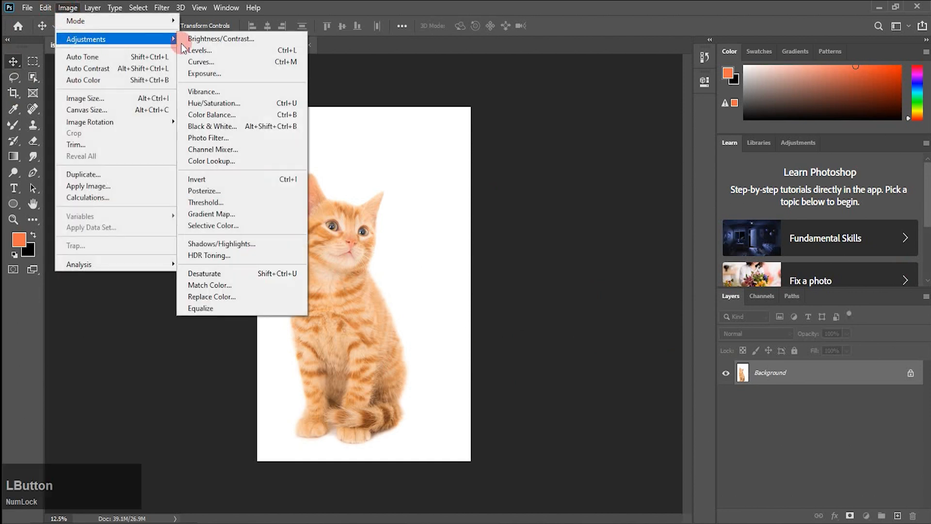
left_click(225, 116)
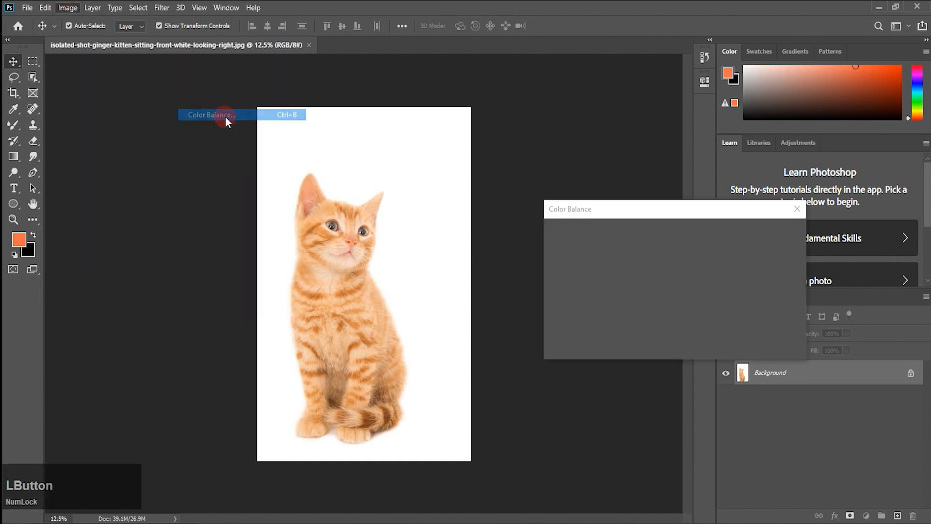
left_click(694, 275)
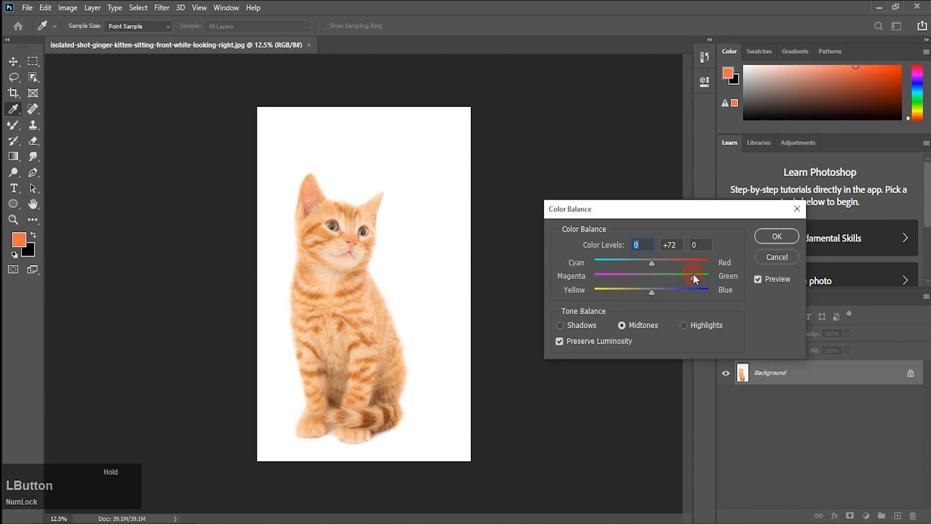
left_click(693, 289)
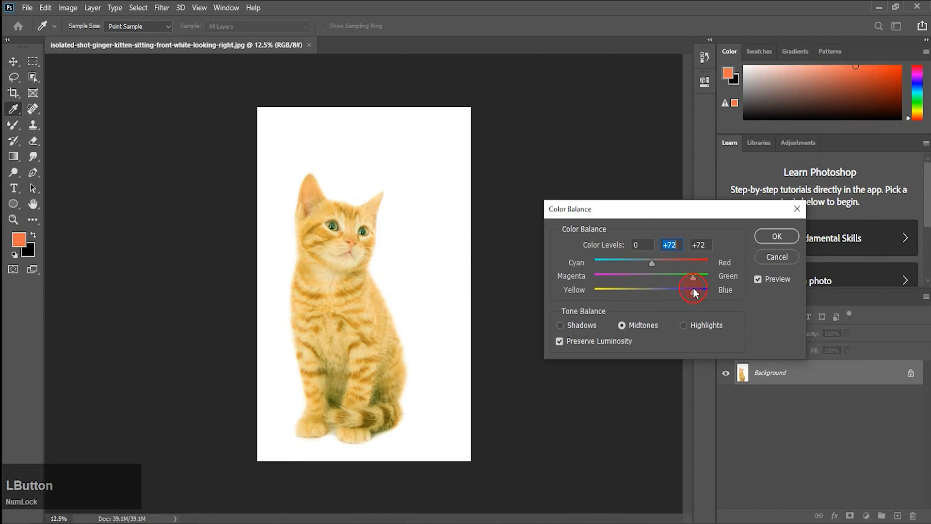
left_click(600, 262)
left_click(602, 276)
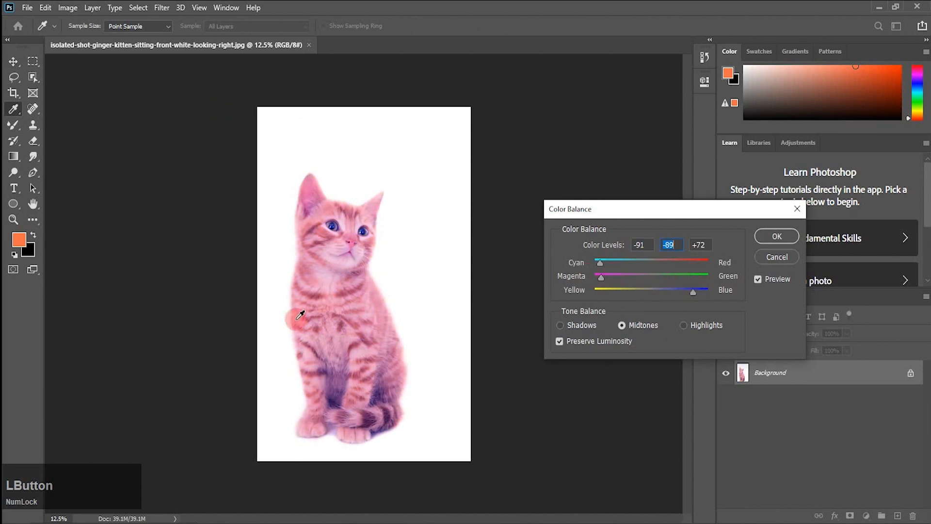
left_click(777, 236)
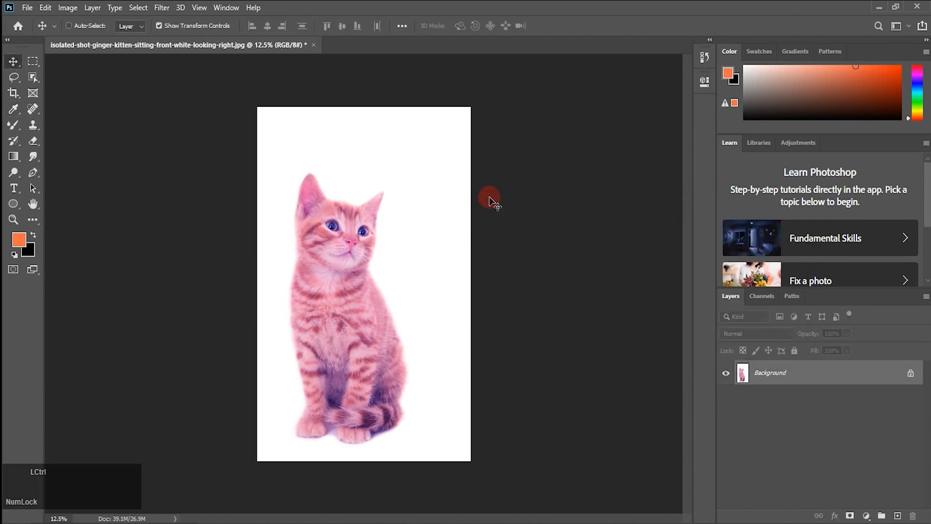
Save the recoloured kitten over its original JPEG and close Photoshop.
key("ctrl+s")
left_click(539, 125)
left_click(917, 7)
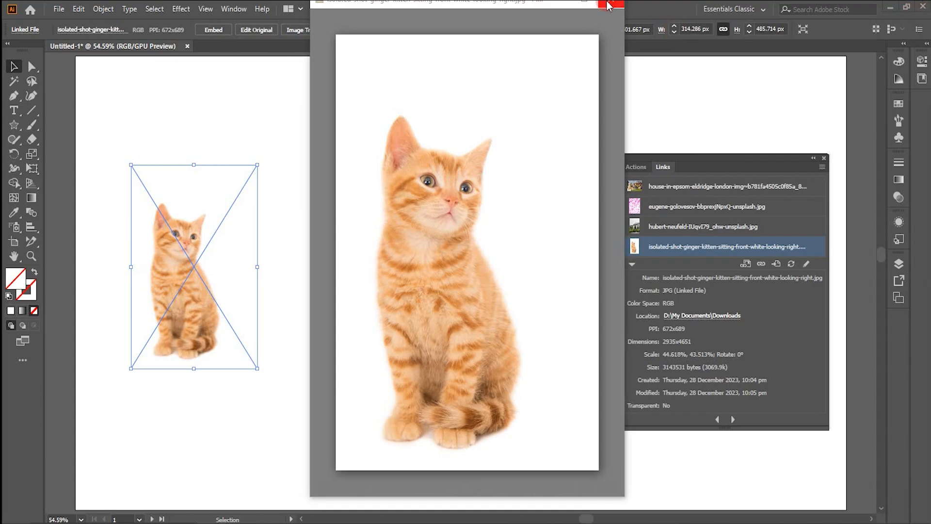
Close the photo viewer to return to Illustrator and update the modified kitten link.
left_click(608, 4)
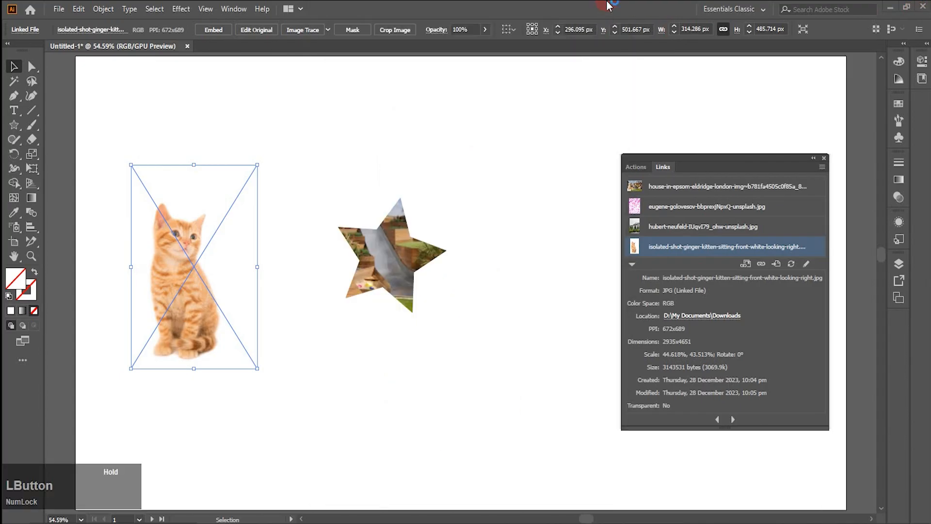
left_click(196, 359)
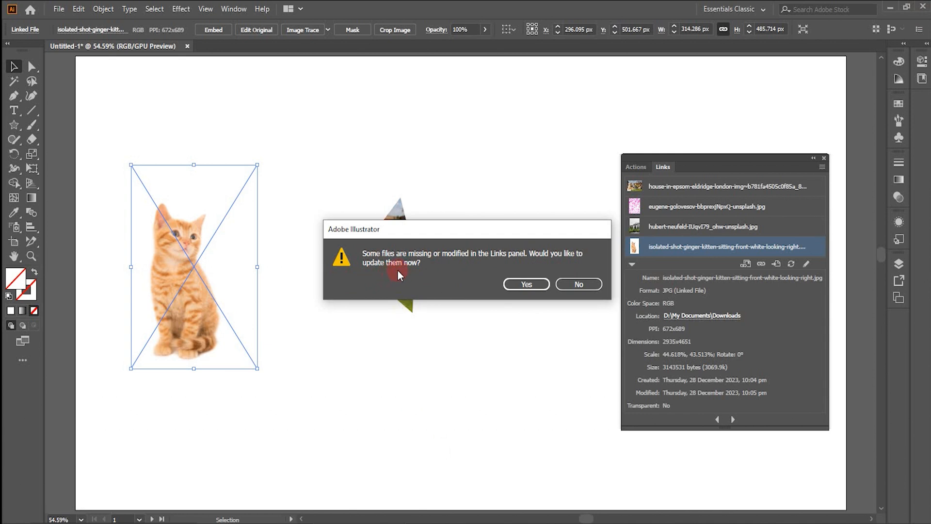
left_click(517, 284)
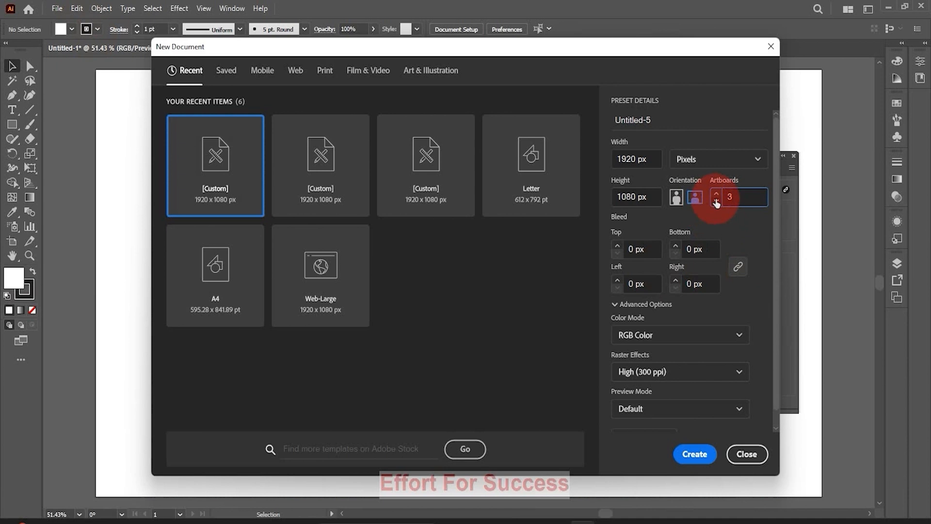
Create a new 1920 x 1080 px RGB document with 1 artboard.
left_click(716, 202)
left_click(716, 202)
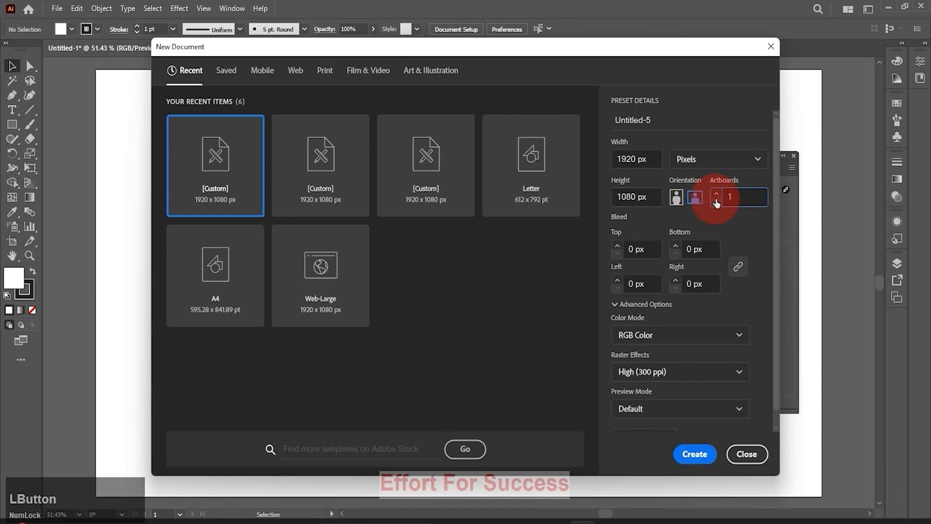
left_click(696, 454)
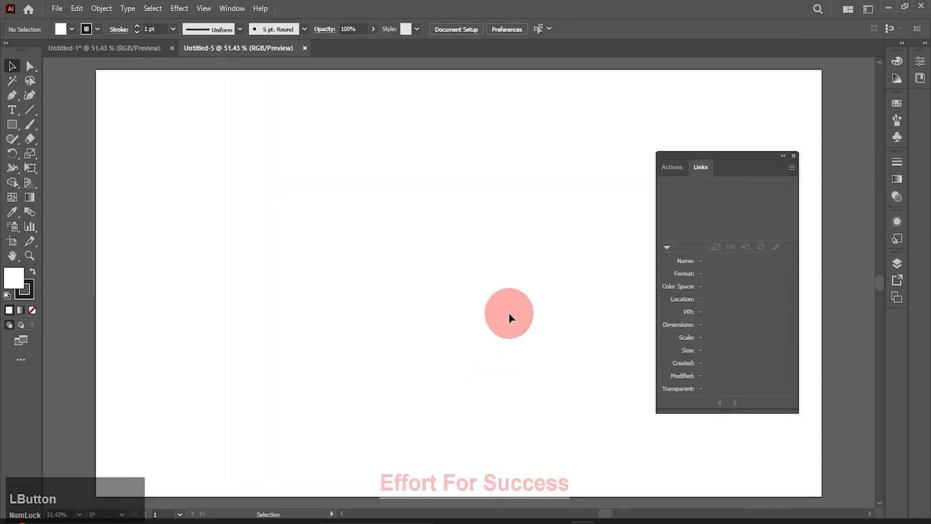
left_click(509, 312)
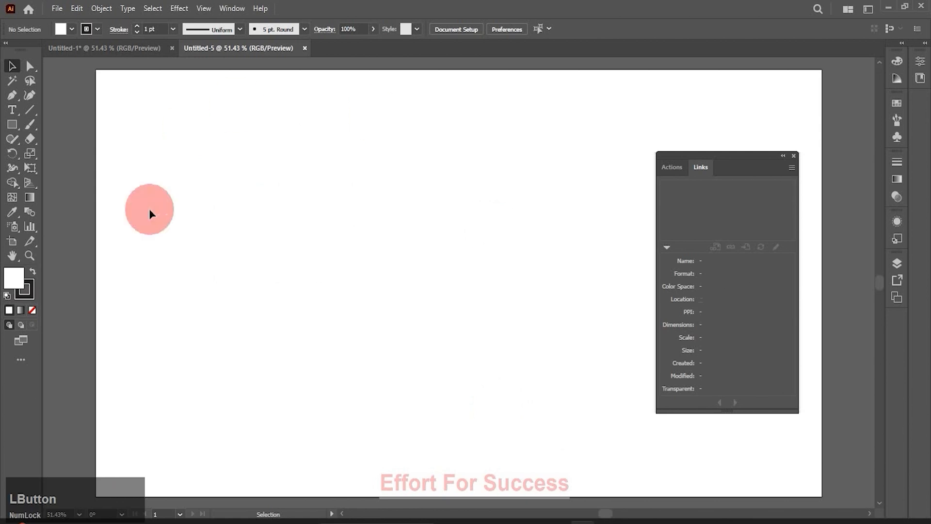
Place girl.png from the Desktop as a linked image in the upper-left part of the artboard.
left_click(55, 8)
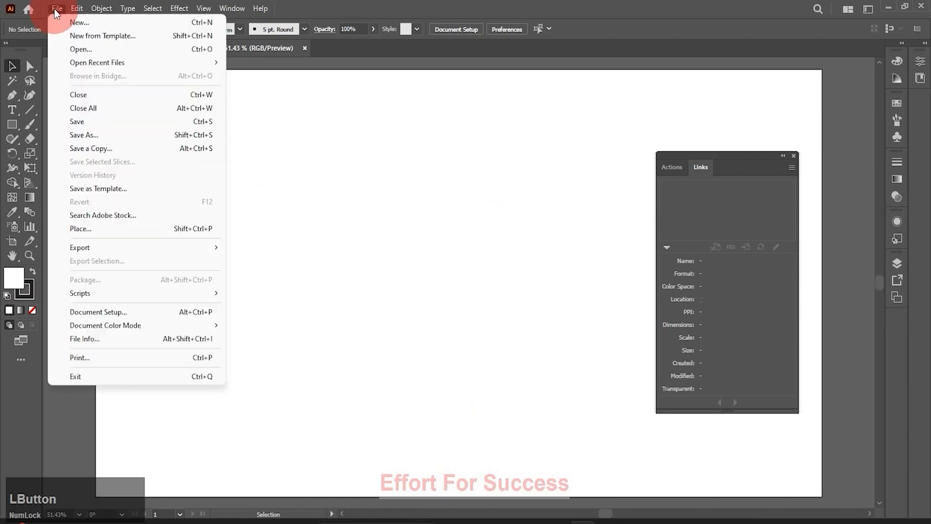
left_click(83, 232)
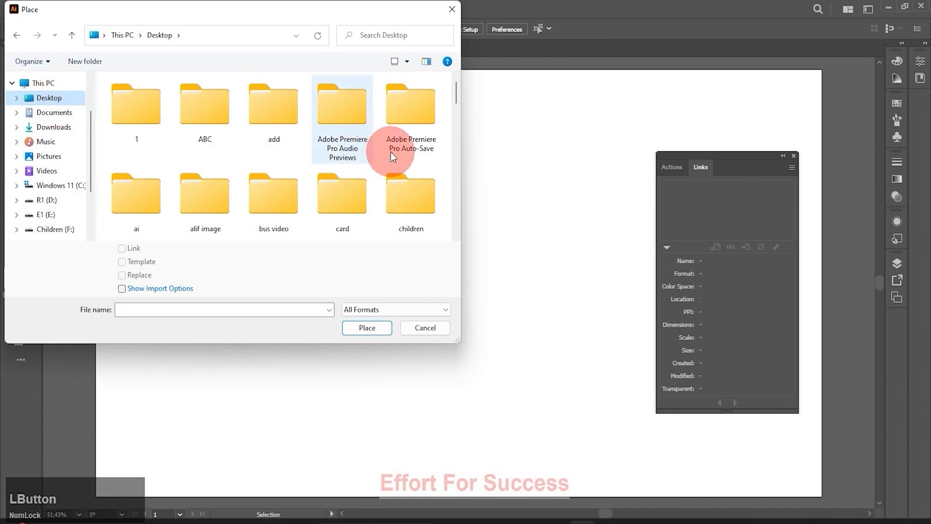
left_click_drag(453, 99, 438, 190)
left_click(411, 150)
left_click(366, 332)
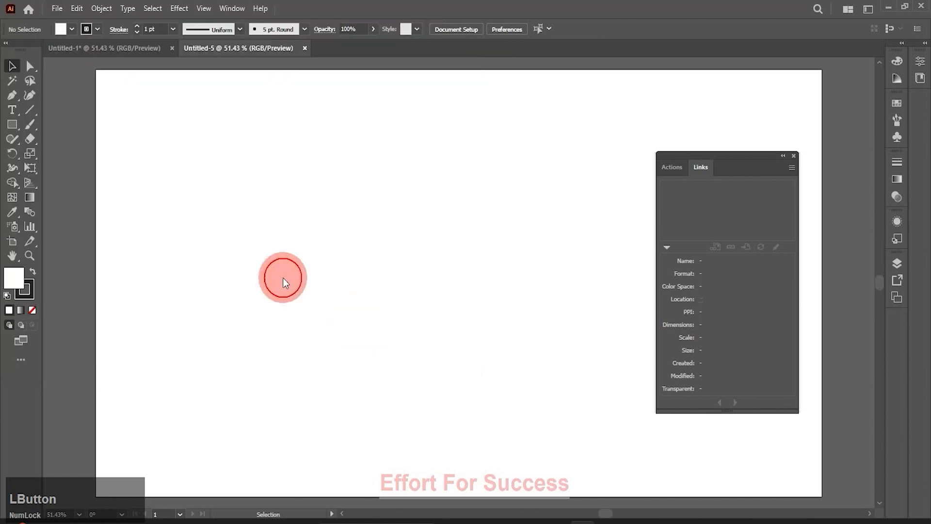
left_click_drag(177, 175, 448, 359)
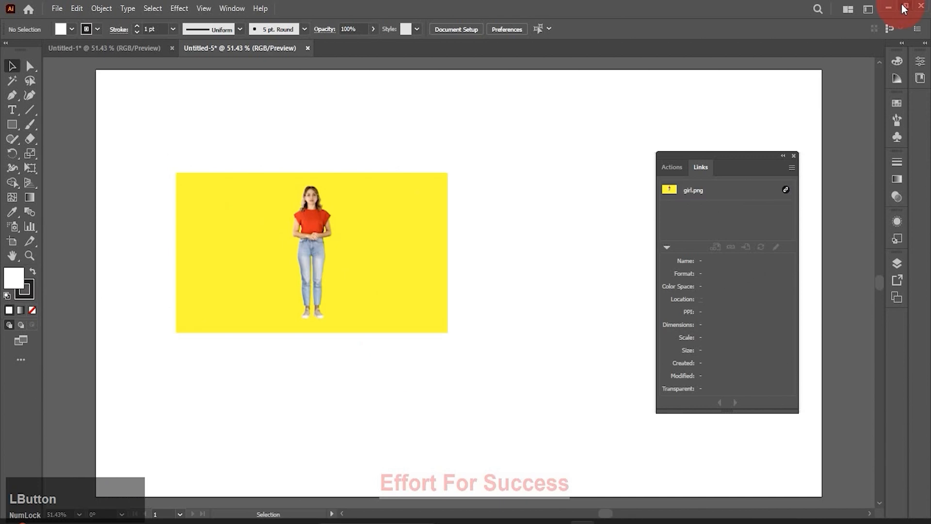
Open the girl image from the desktop in the photo viewer and send it to Adobe Photoshop 2022.
left_click(889, 5)
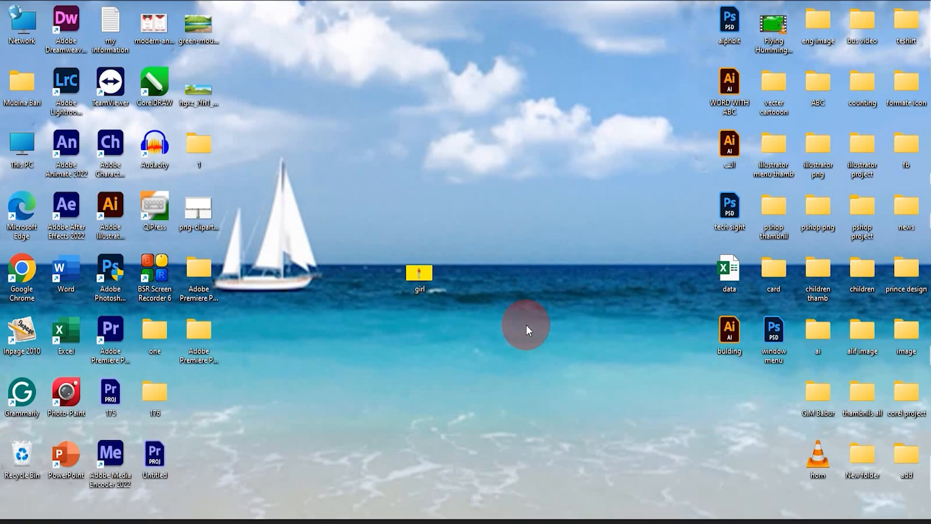
double_click(420, 275)
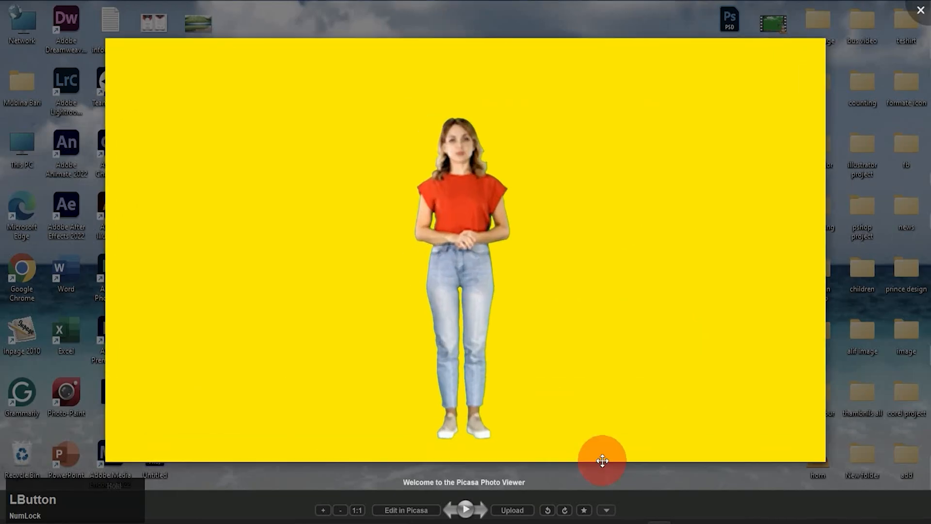
left_click(606, 509)
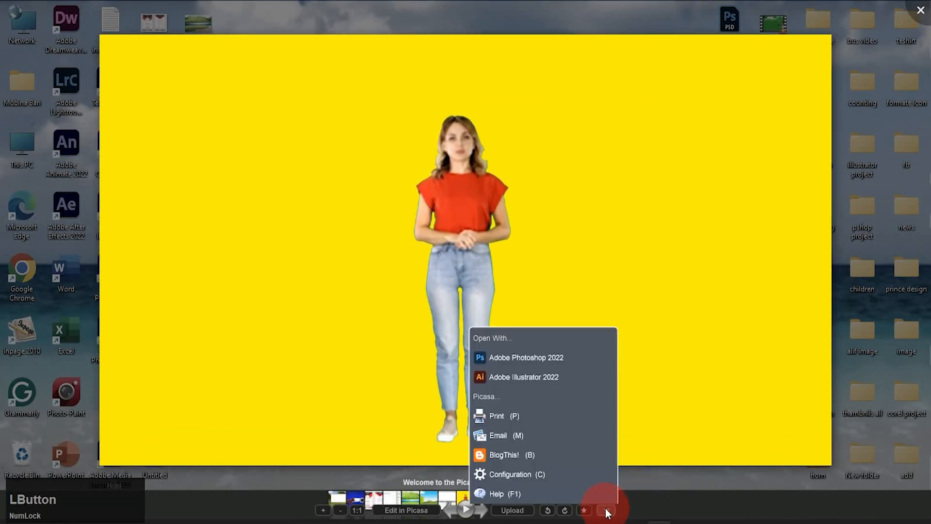
left_click(547, 358)
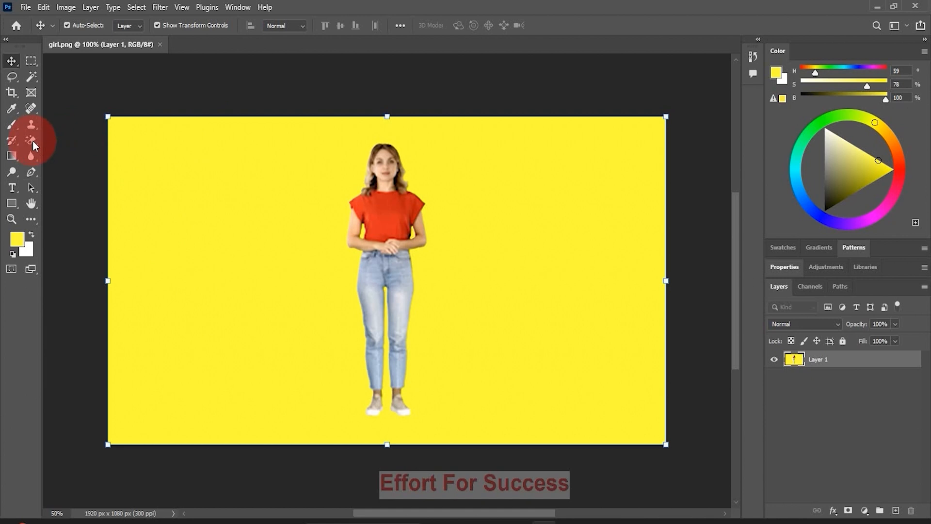
Erase the yellow background around the girl with the Magic Eraser, including the gaps between her arms and body.
right_click(33, 141)
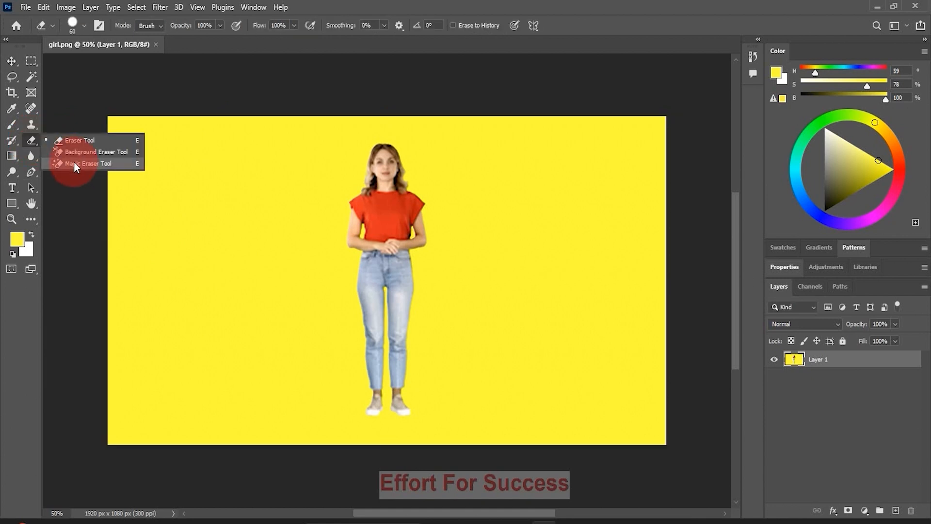
left_click(73, 162)
left_click(205, 226)
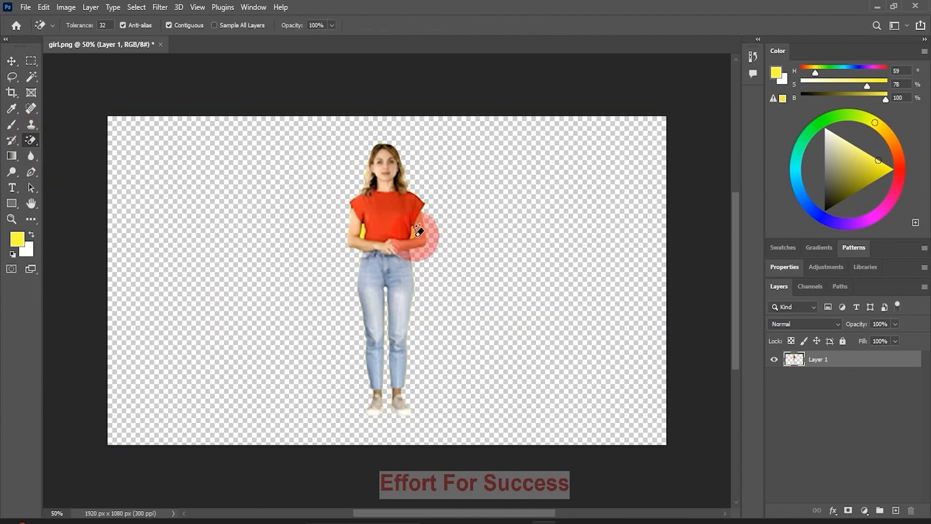
left_click(412, 234)
left_click(362, 230)
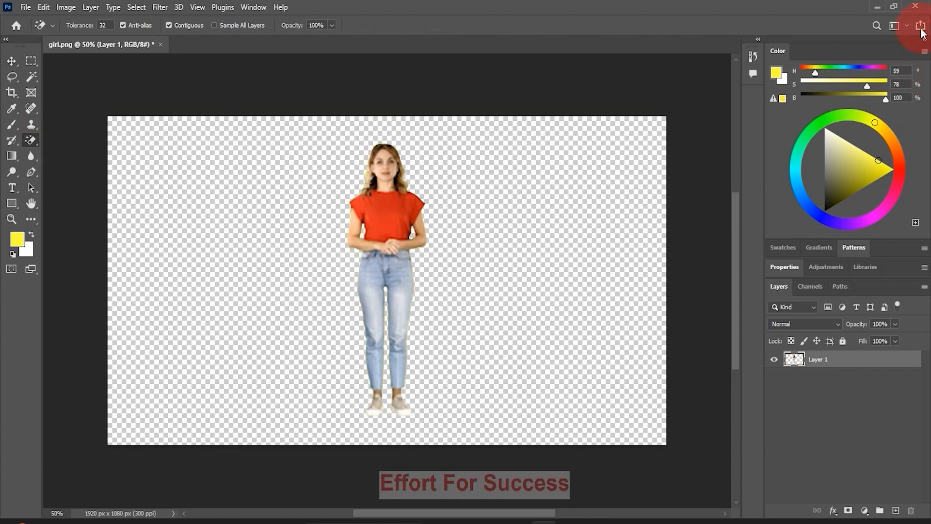
Save girl.png while closing Photoshop and the photo viewer, and move the file's icon to the middle of the desktop.
left_click(917, 6)
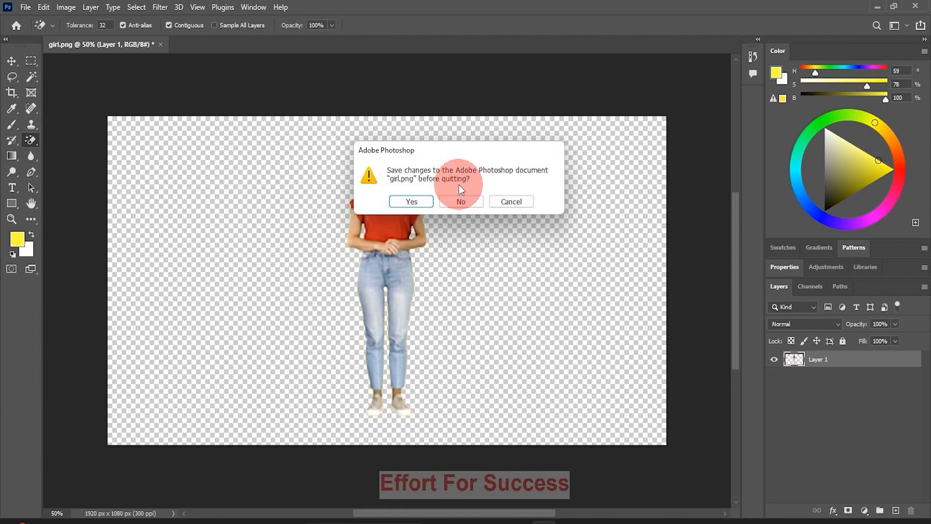
left_click(420, 202)
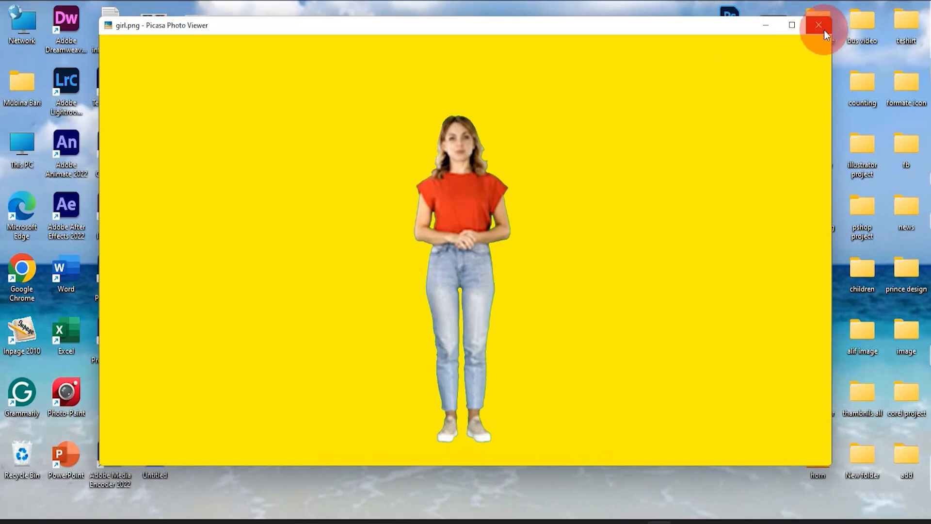
left_click(821, 24)
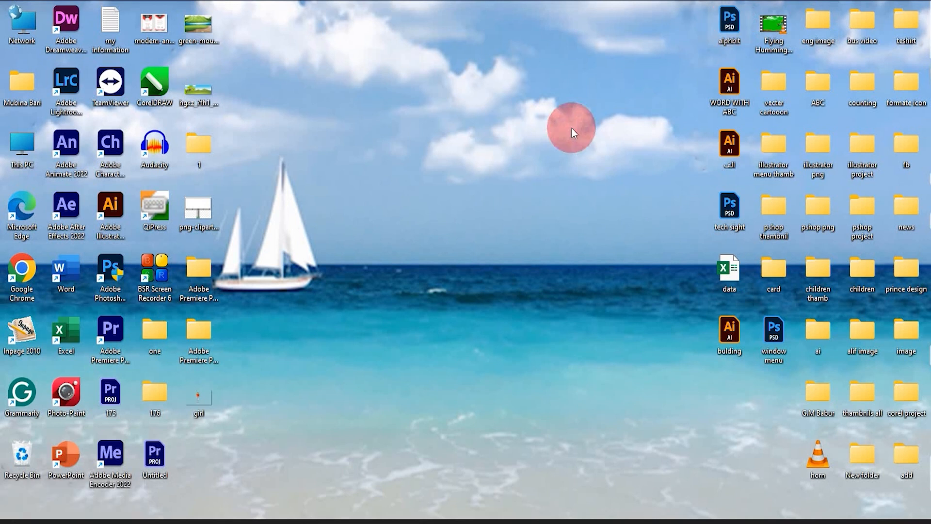
left_click_drag(199, 398, 432, 254)
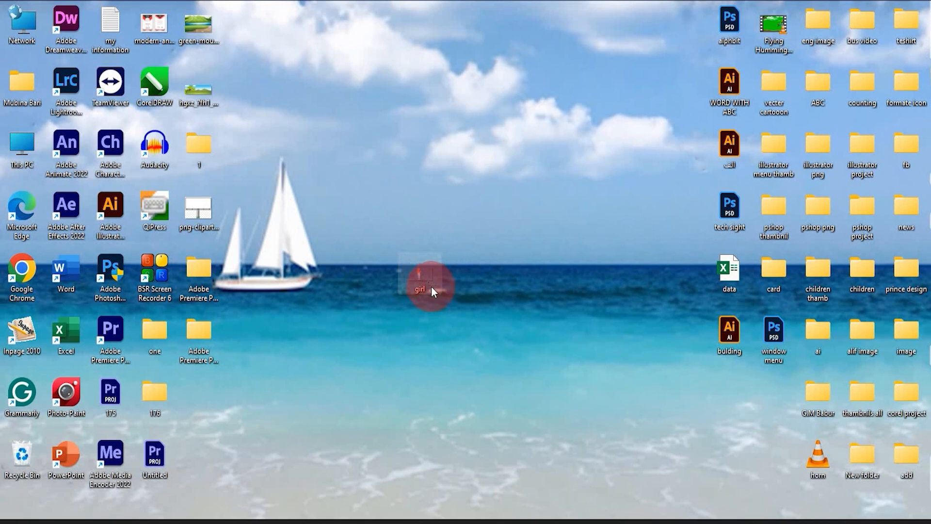
Return to Illustrator, declining to update the modified file, and select the girl.png link.
left_click(572, 513)
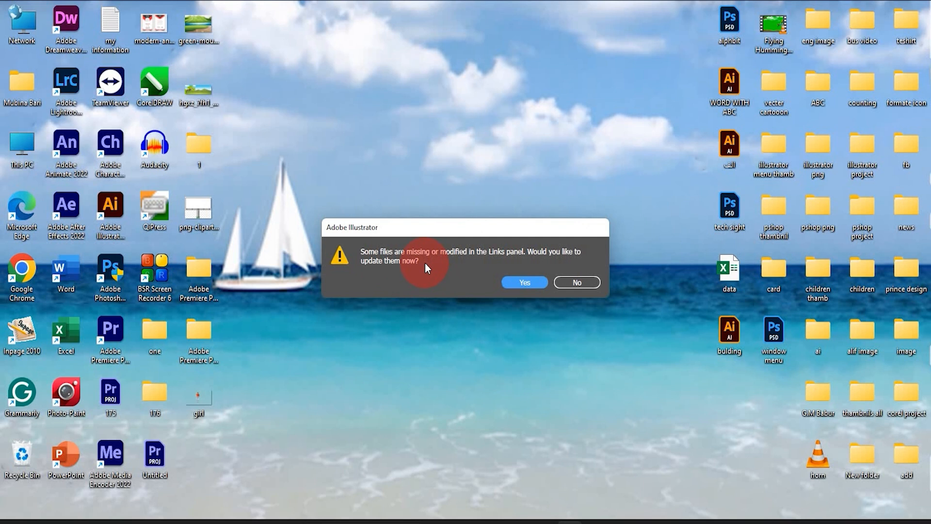
left_click(589, 283)
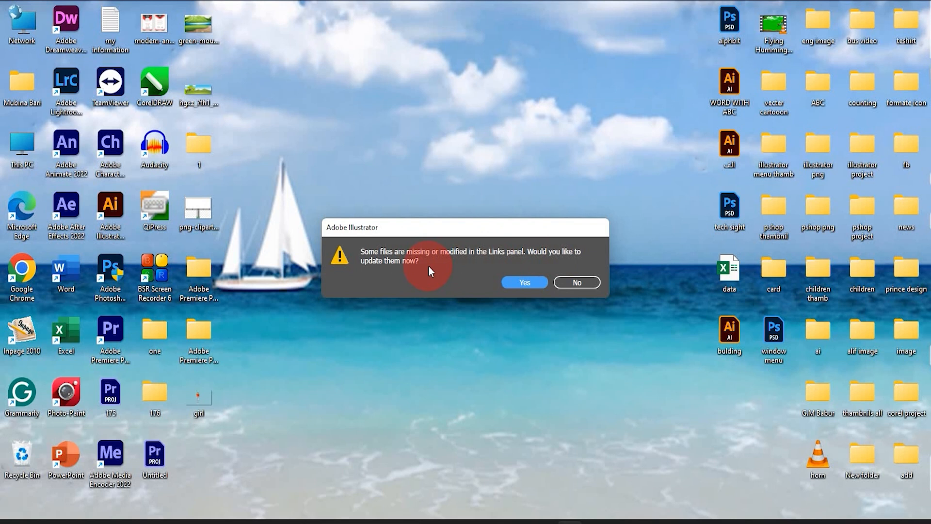
left_click(566, 287)
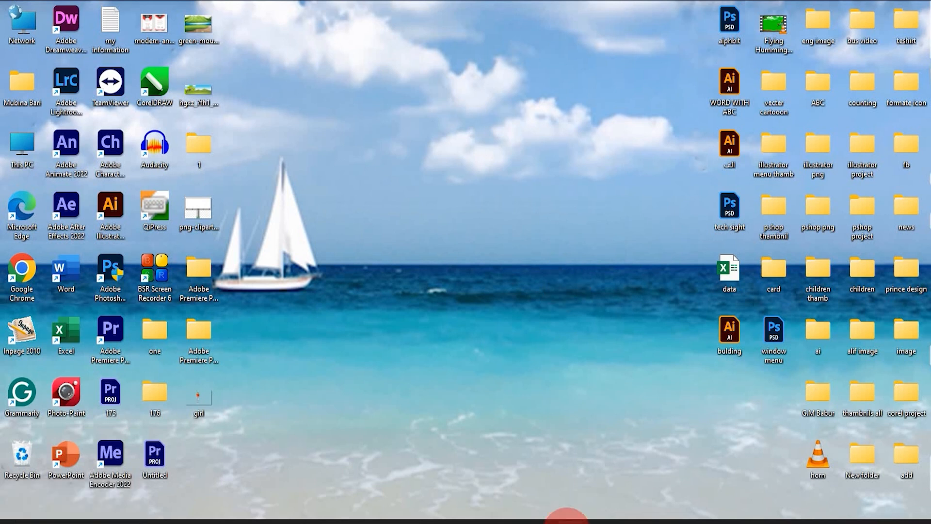
left_click(565, 516)
left_click(423, 421)
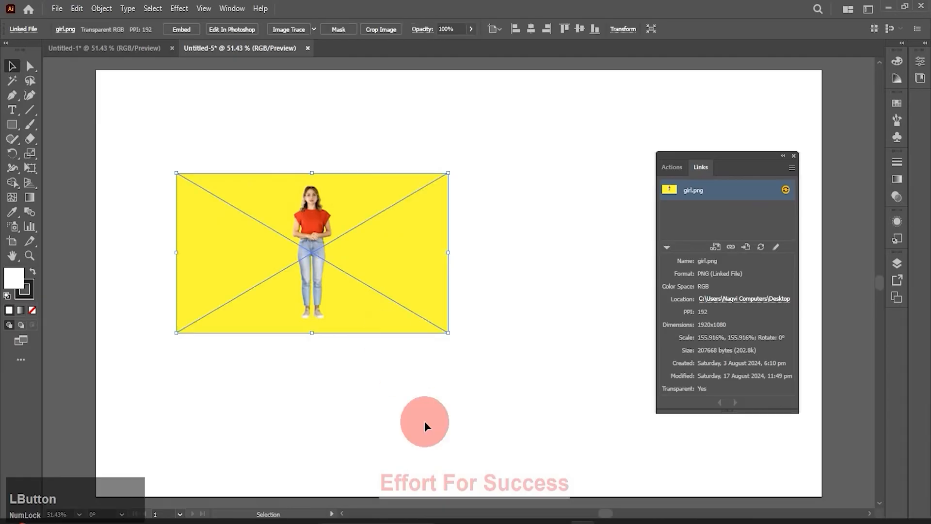
left_click(386, 333)
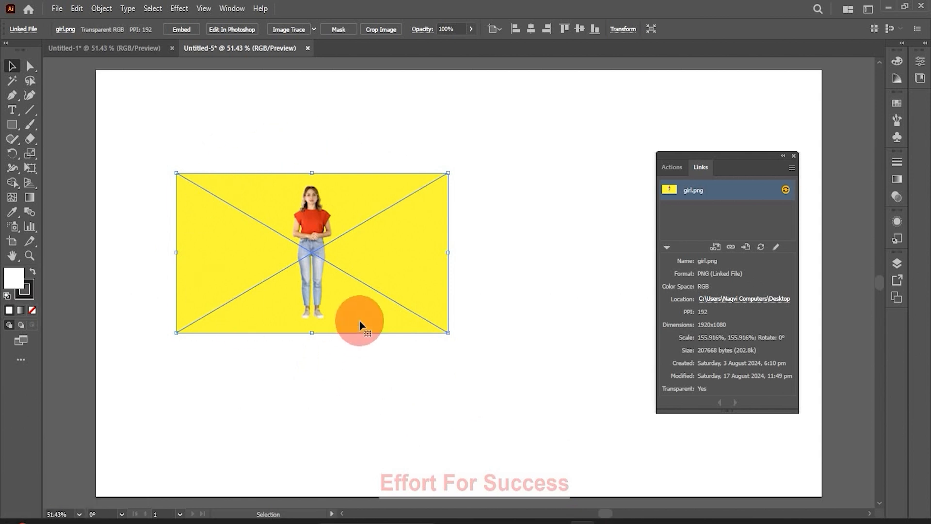
left_click(774, 198)
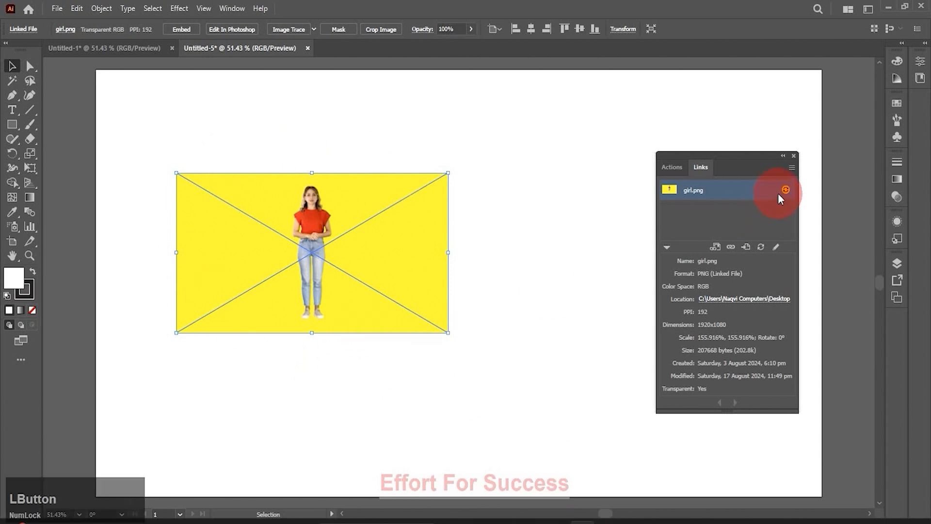
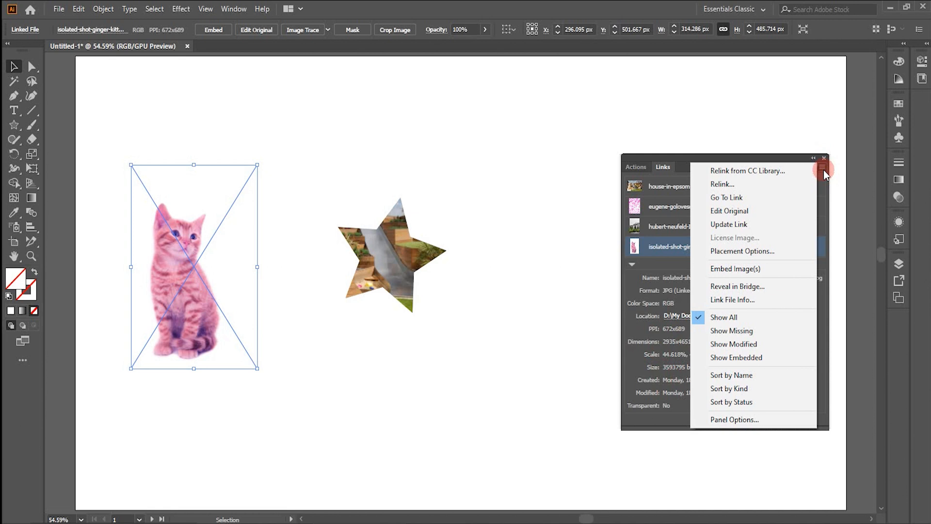
Check the CC Library relink option for the kitten, and review its placement Preserve choices, keeping Transforms.
left_click(761, 170)
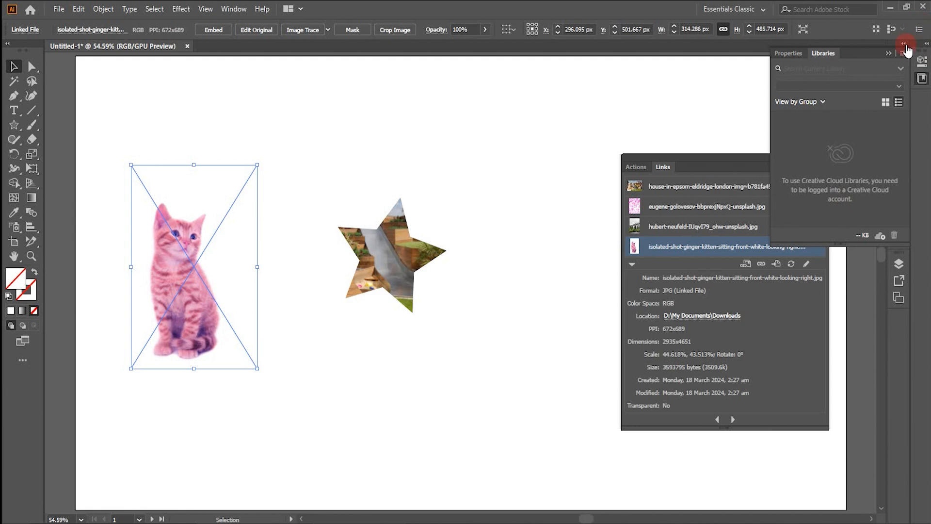
left_click(889, 53)
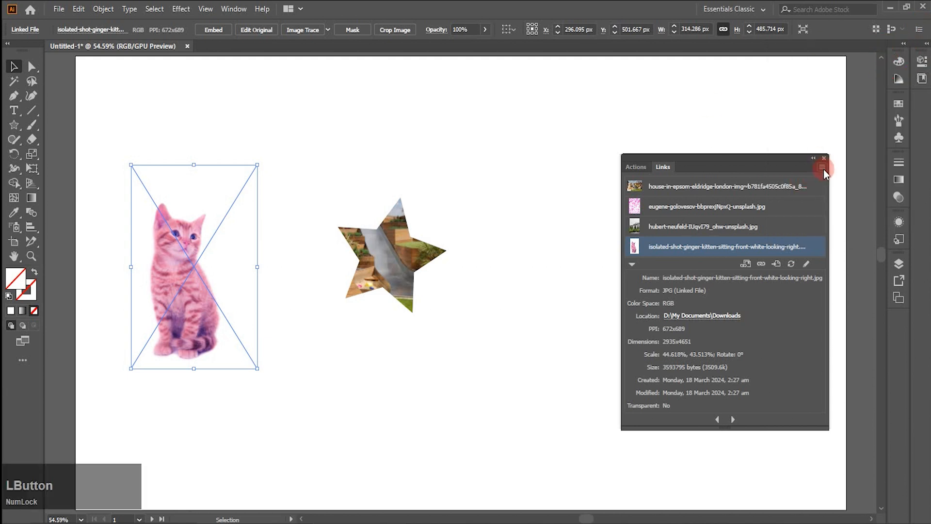
left_click(823, 168)
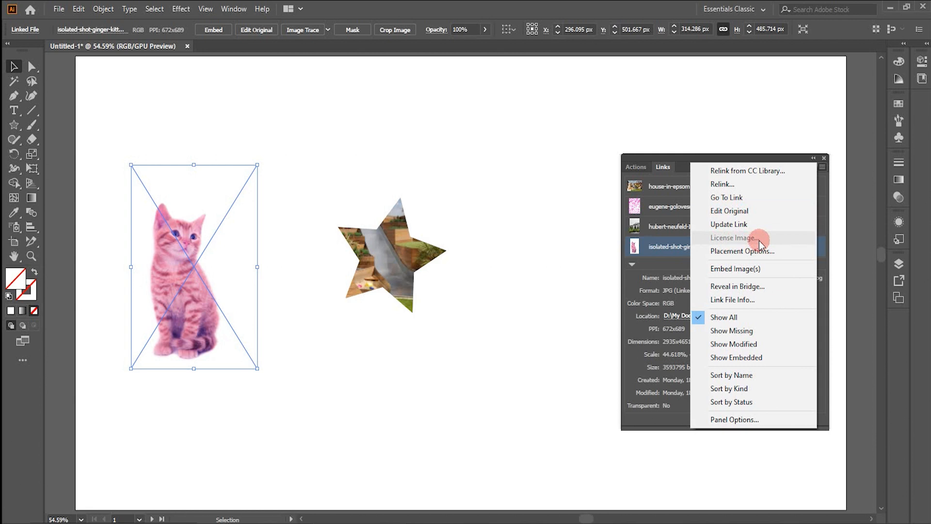
left_click(734, 251)
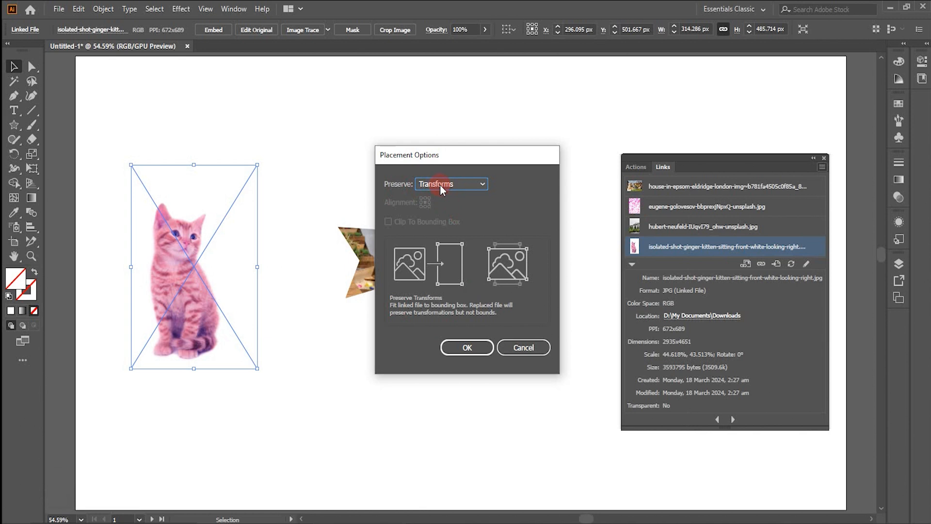
left_click(484, 184)
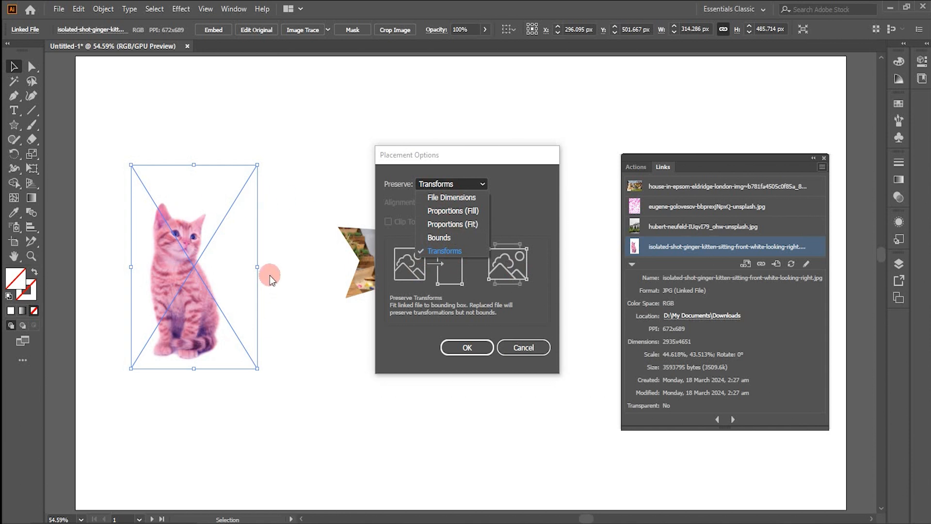
left_click(482, 185)
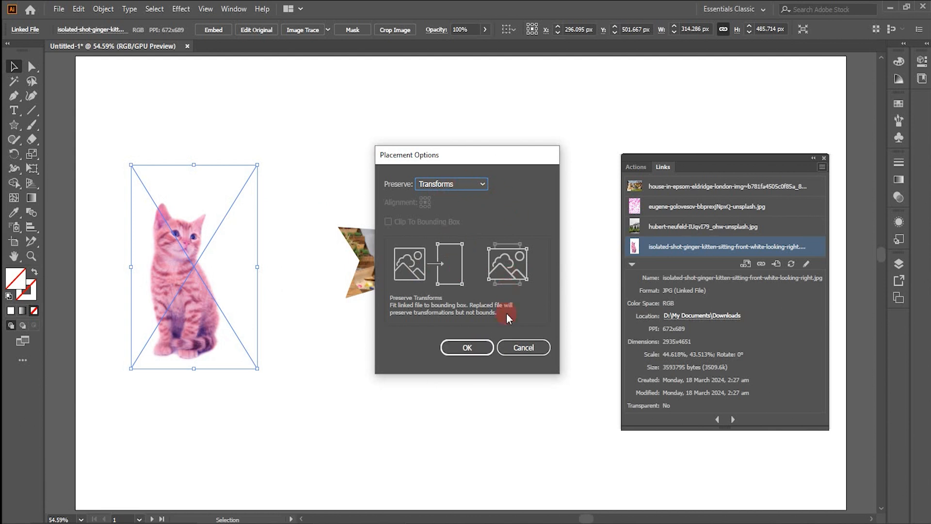
left_click(479, 345)
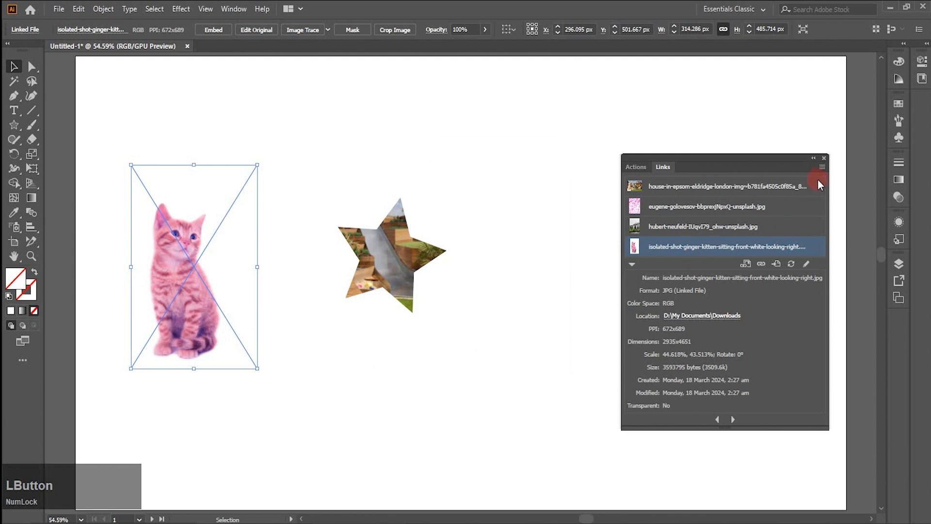
Embed the linked kitten image in the document.
left_click(821, 168)
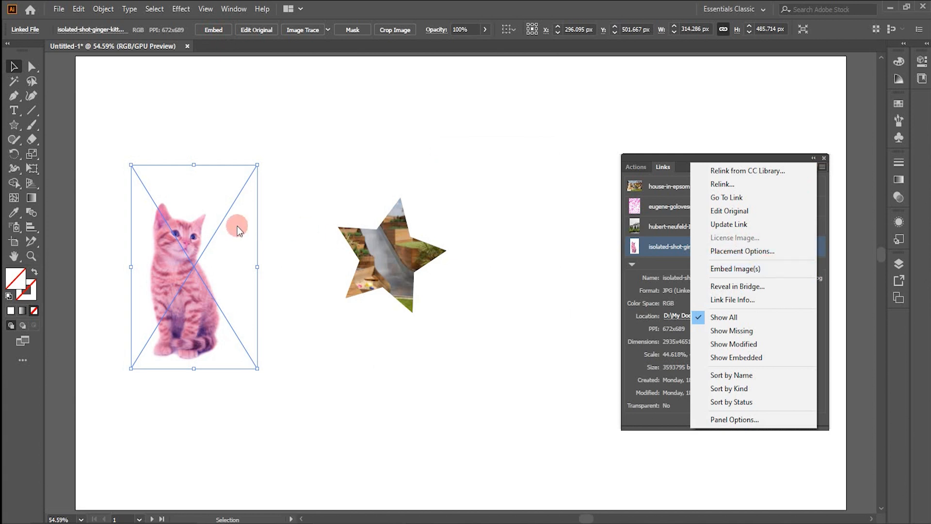
left_click(738, 272)
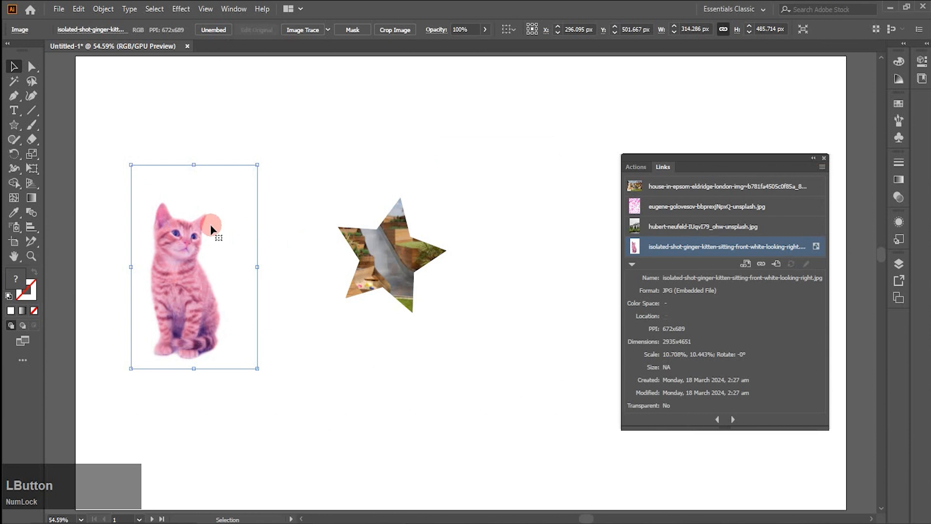
View the Untitled-1 document's file info and close it without changes.
left_click(822, 167)
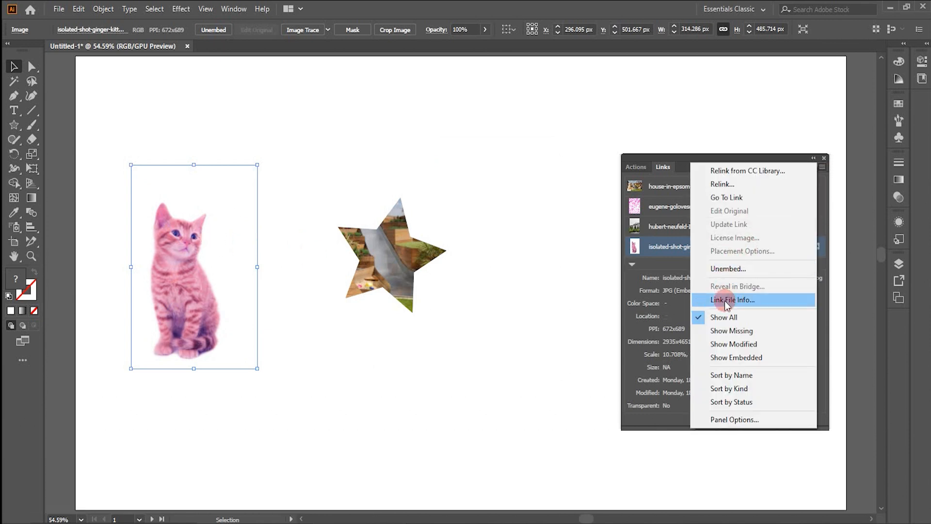
left_click(63, 8)
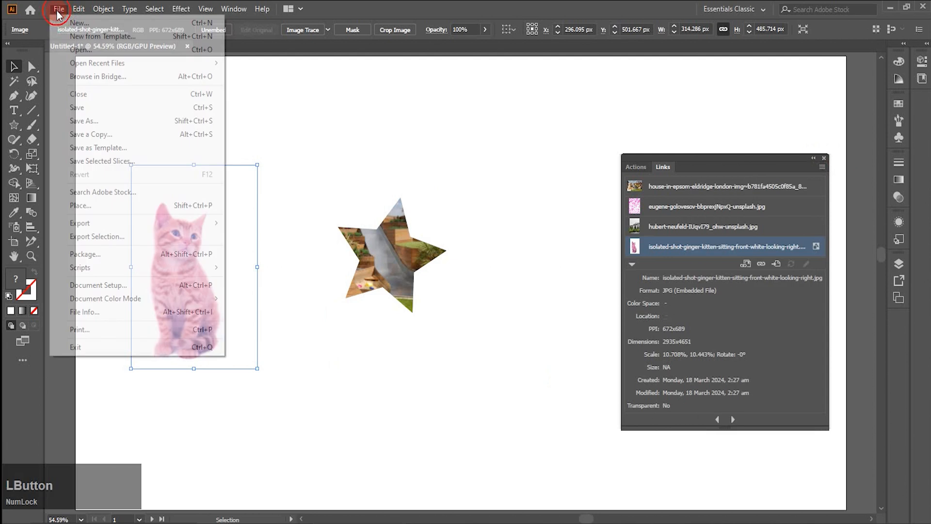
left_click(81, 310)
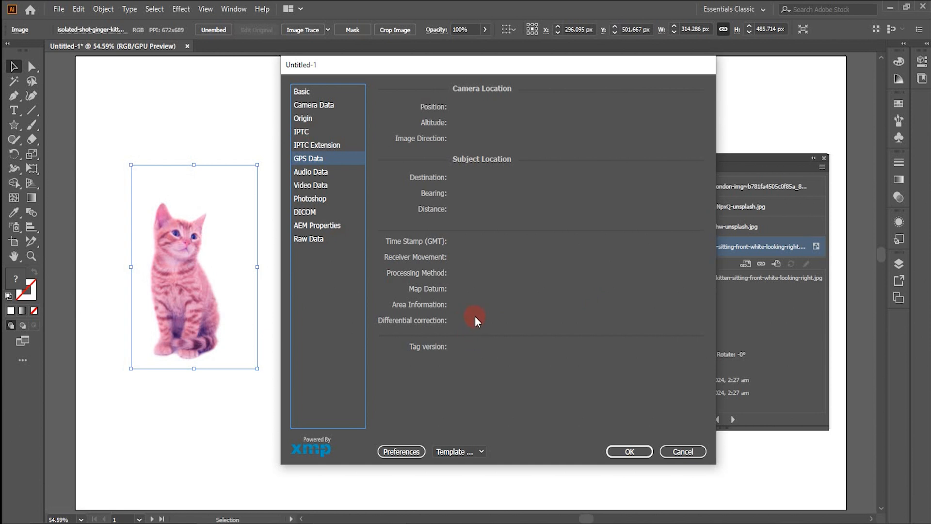
left_click(682, 451)
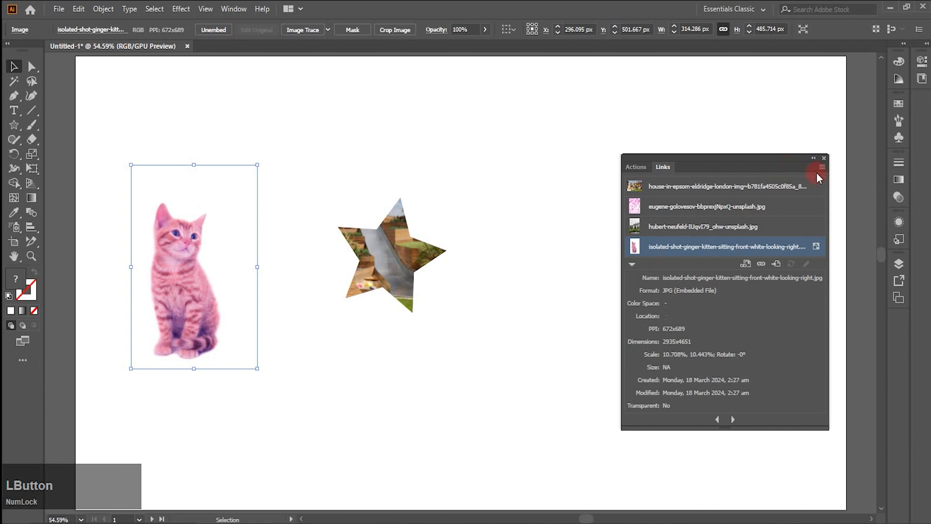
View the link file info of the embedded kitten image and cancel without changes.
left_click(822, 168)
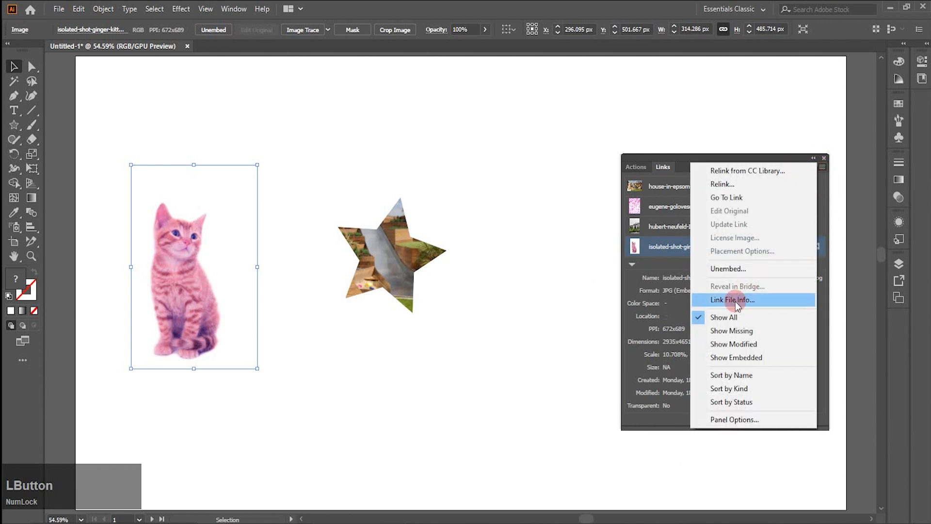
left_click(735, 300)
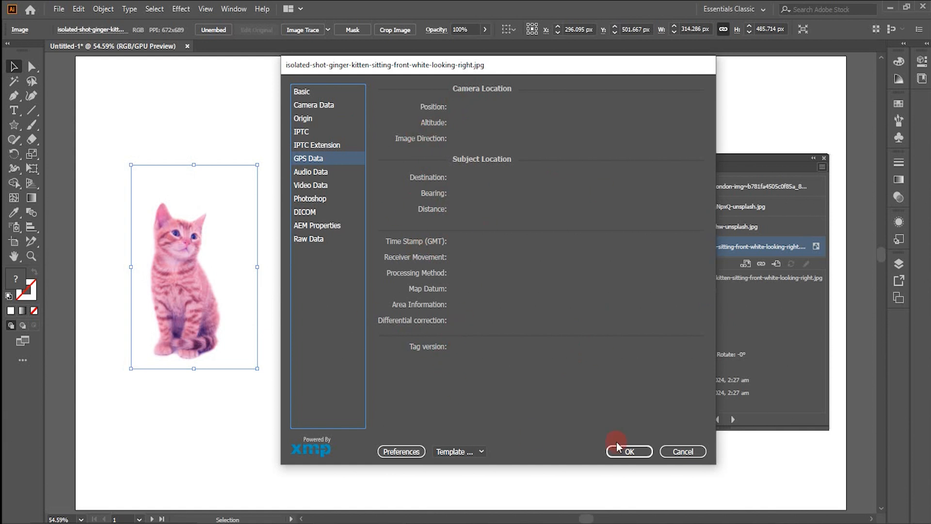
left_click(678, 454)
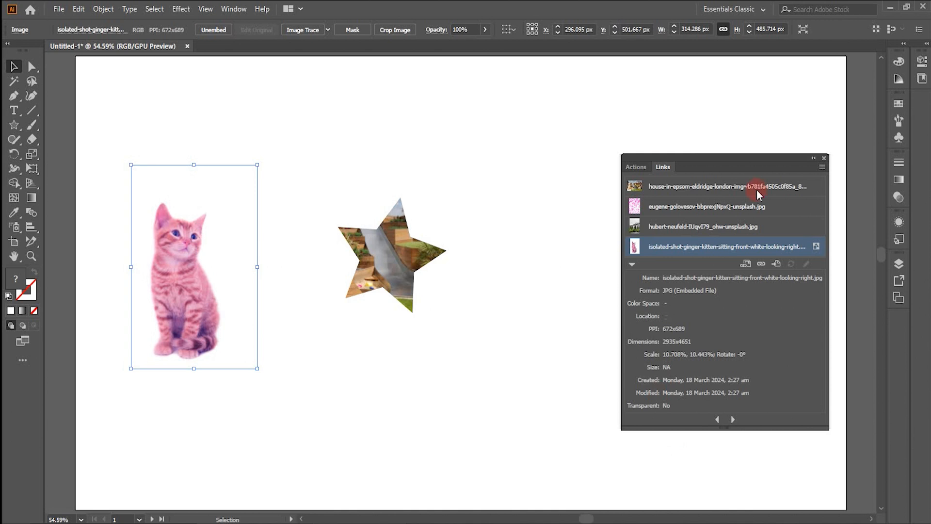
Delete the linked house-in-epsom-eldridge-london image from the Downloads folder in File Explorer and close the folder window.
left_click(822, 166)
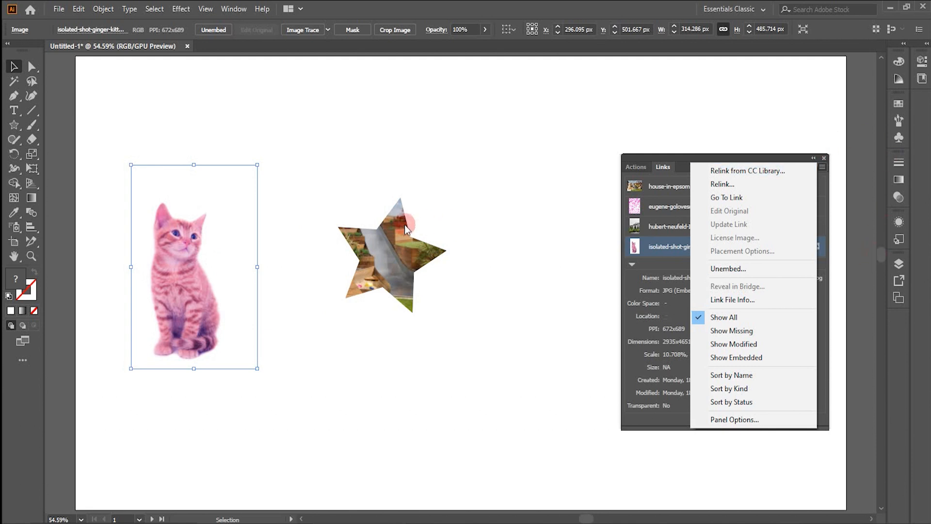
left_click(891, 10)
double_click(22, 145)
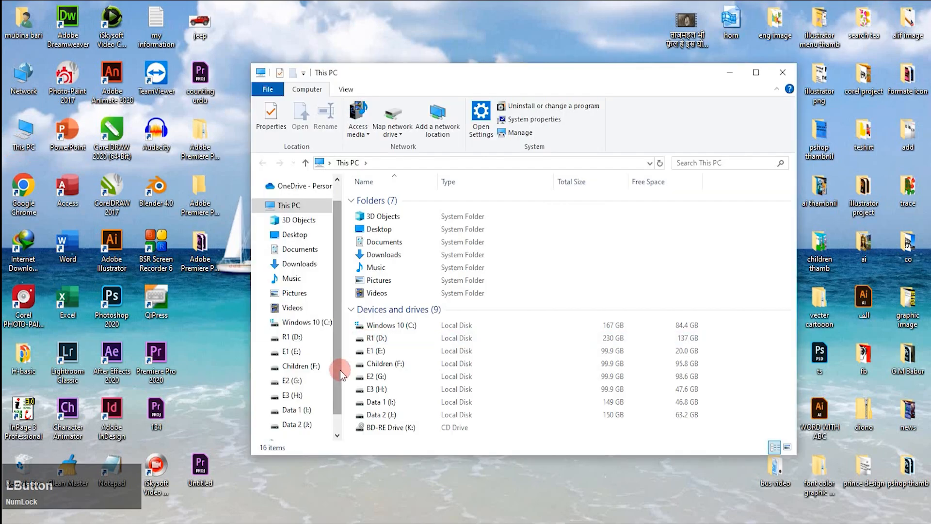
left_click(386, 257)
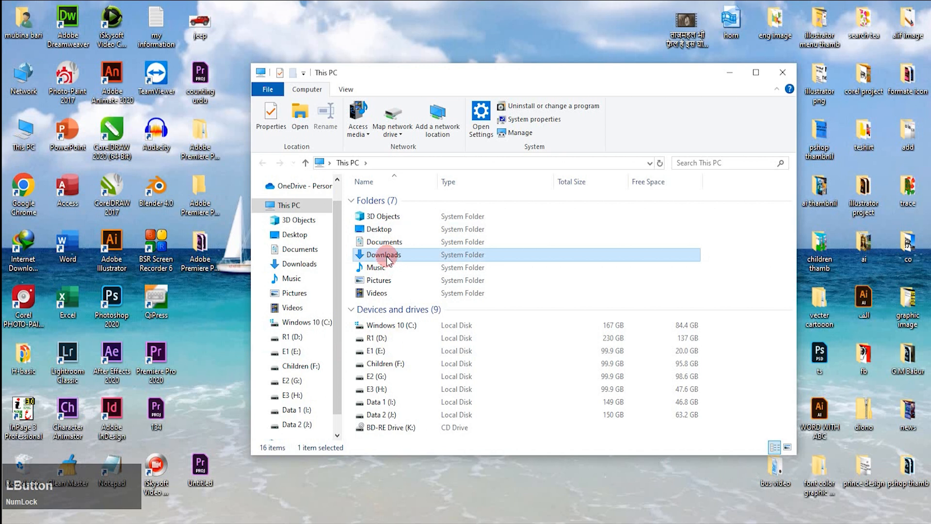
double_click(386, 257)
left_click_drag(790, 199, 789, 219)
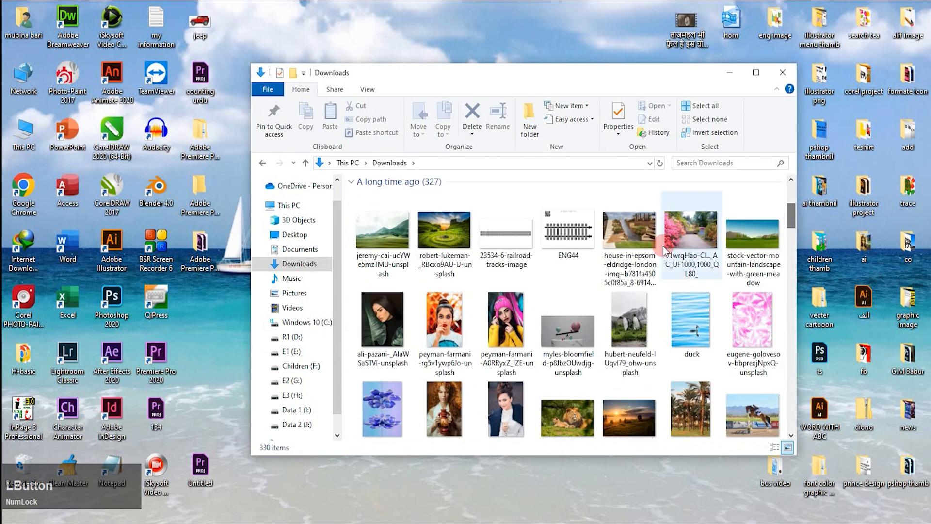
left_click(634, 239)
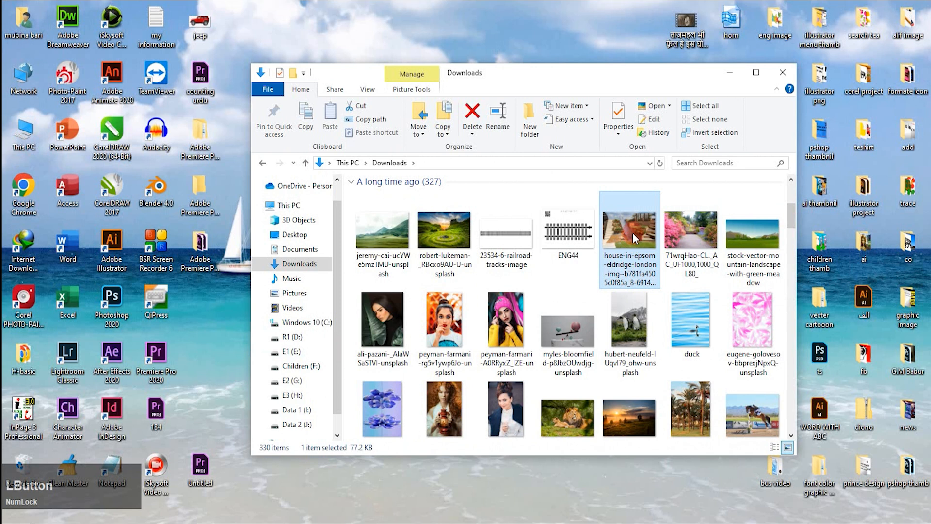
key("Delete")
left_click(506, 299)
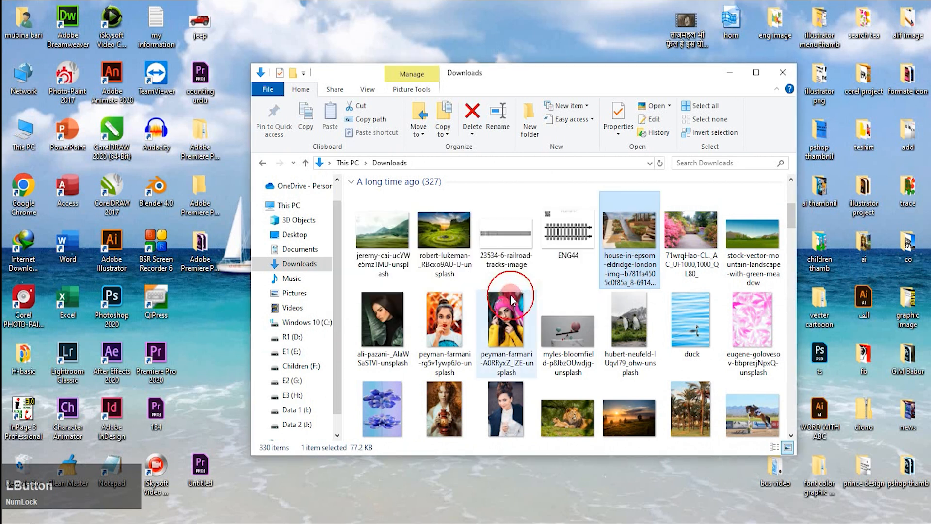
left_click(780, 73)
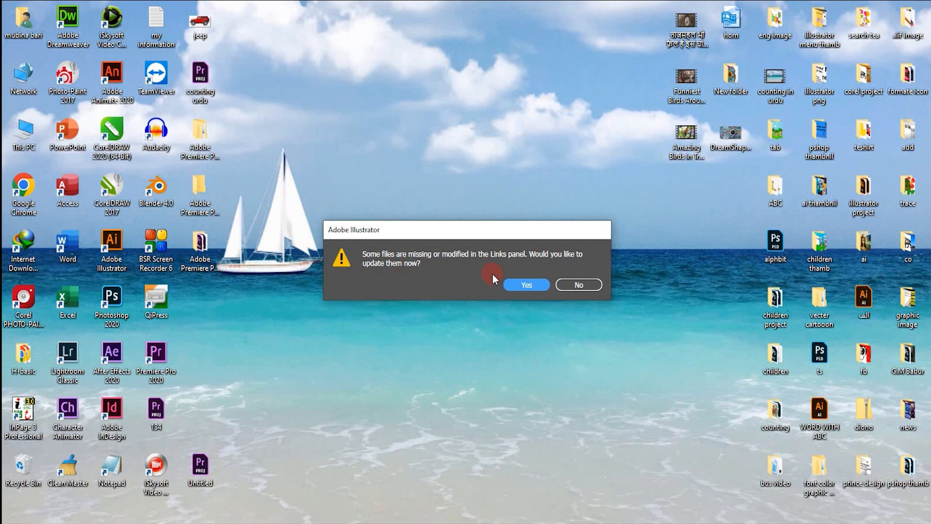
Accept the link update, ignore the missing house image, and filter Illustrator's Links panel to Show Missing.
left_click(522, 286)
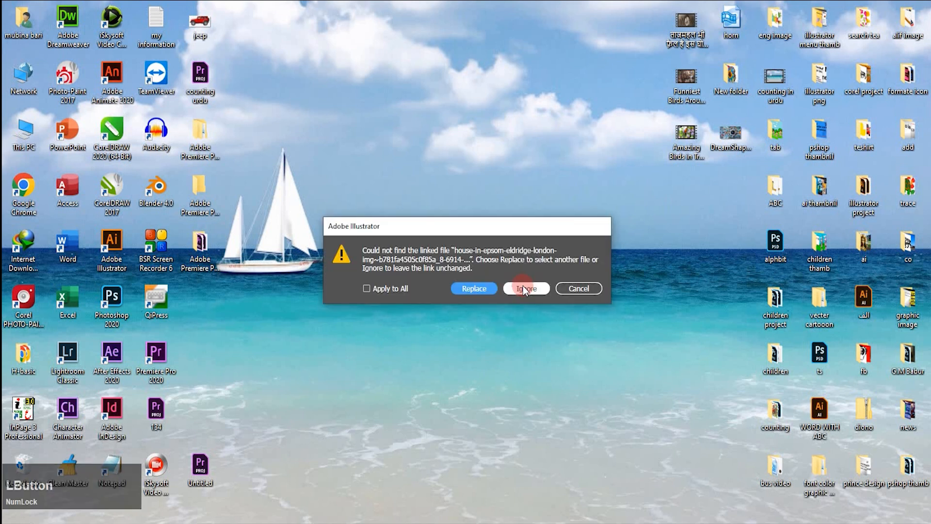
left_click(526, 288)
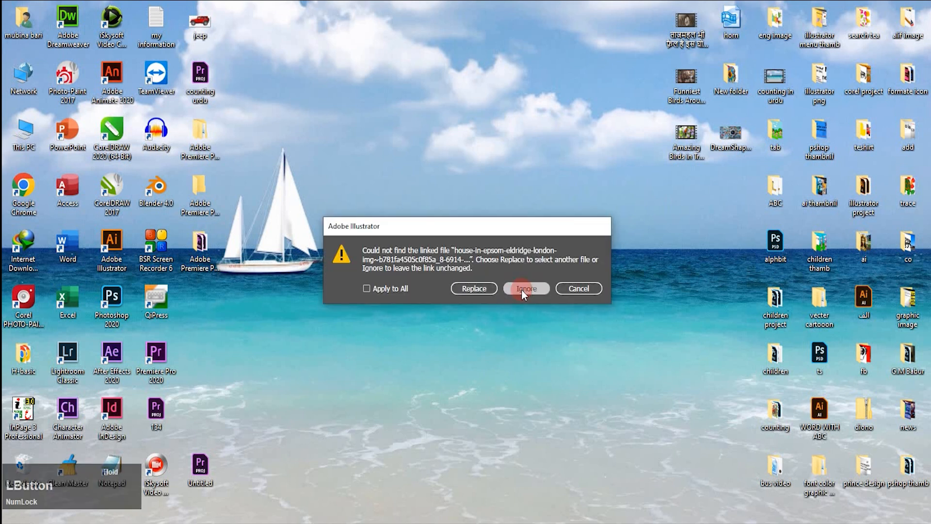
left_click(360, 523)
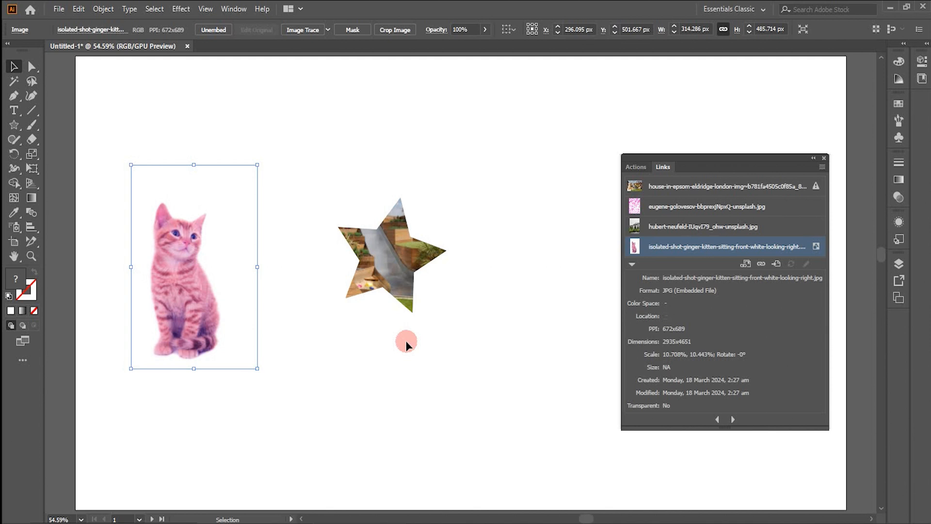
left_click(824, 168)
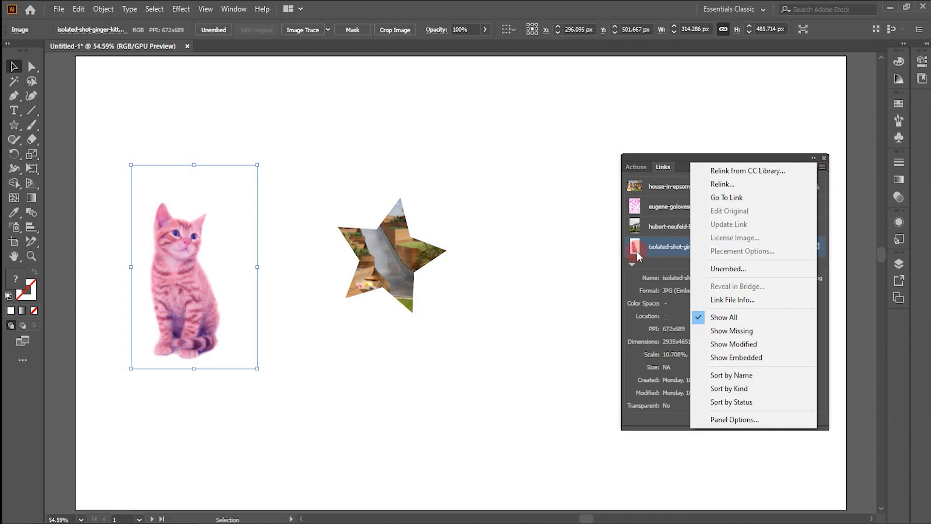
left_click(729, 331)
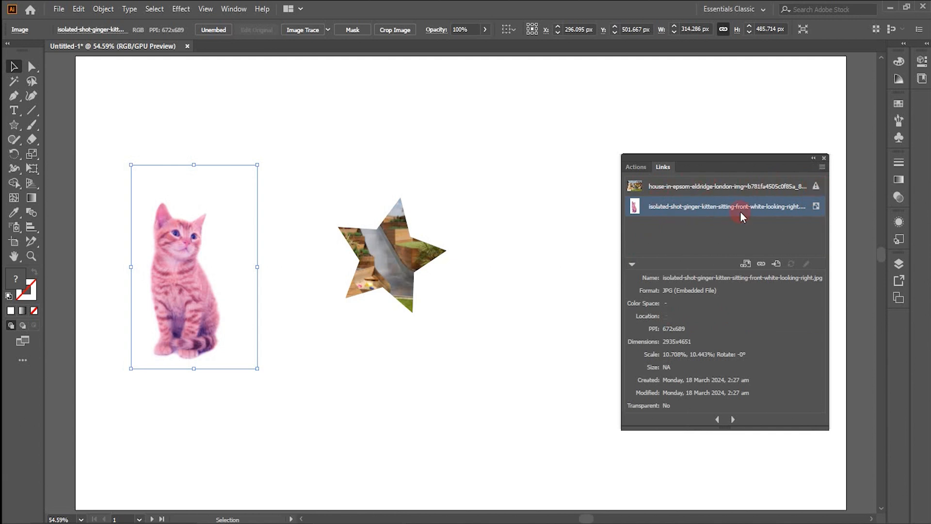
Open the linked penguin photo hubert-neufeld-IUqvI79_ohw-unsplash from the Downloads folder in Photoshop.
left_click_drag(881, 250, 871, 275)
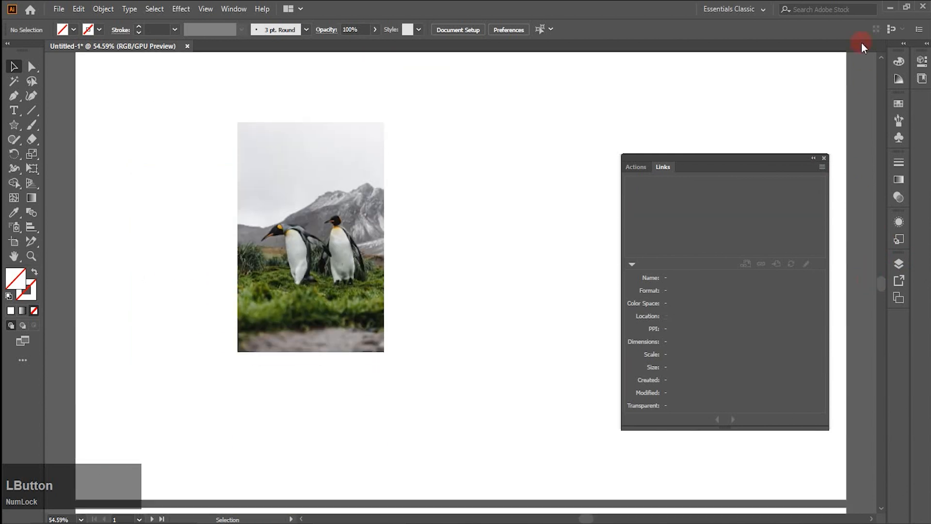
left_click(889, 10)
left_click(23, 134)
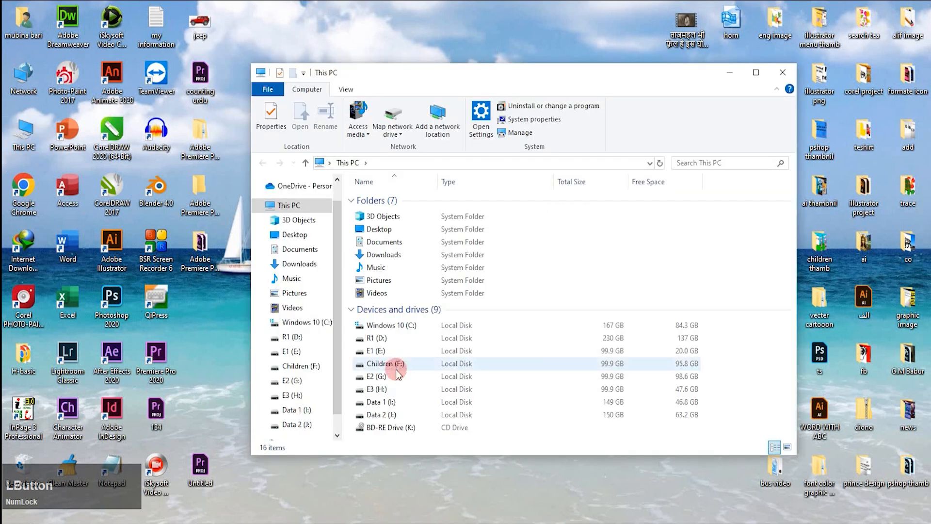
double_click(383, 253)
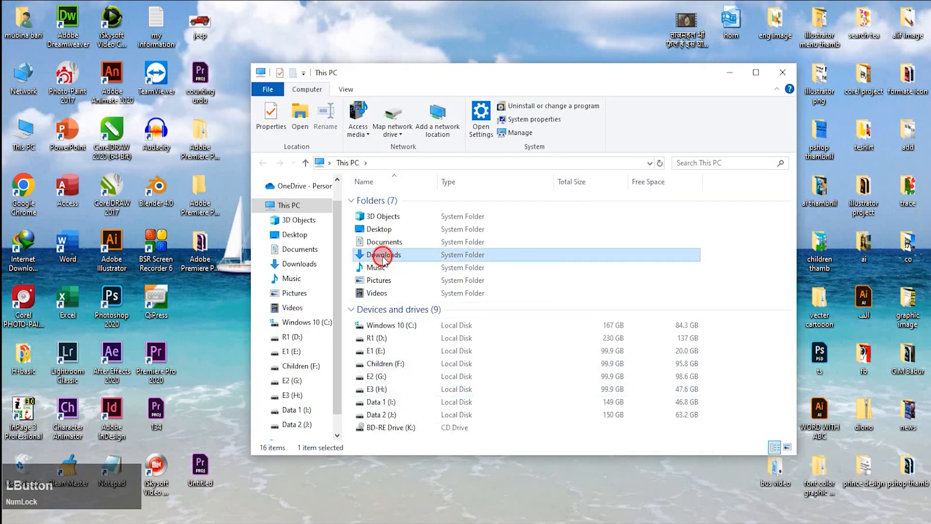
scroll(581, 373, "down", 3)
double_click(581, 374)
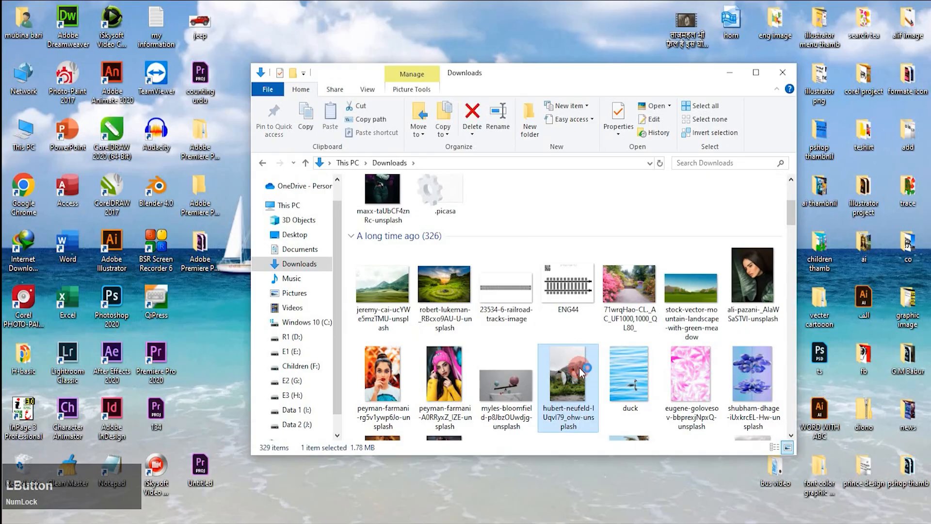
right_click(579, 367)
left_click(513, 383)
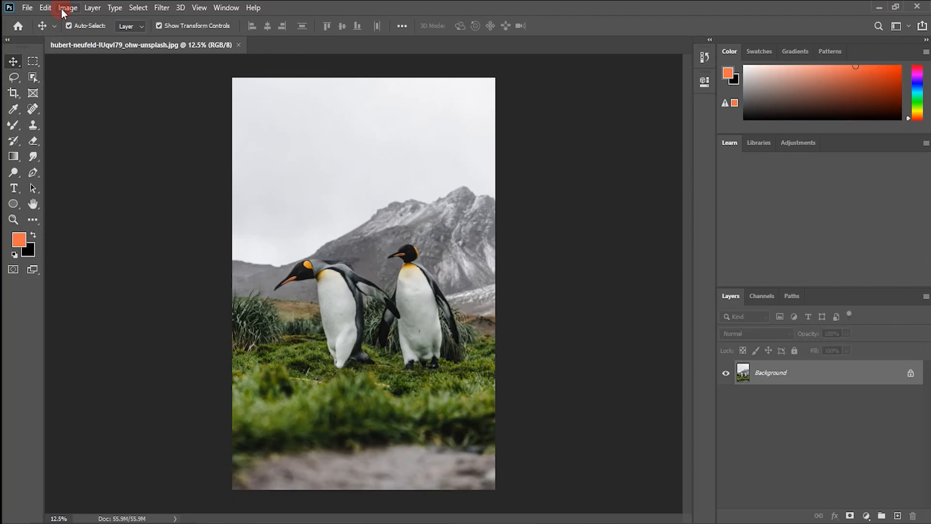
Shift the penguin photo's hue with a Hue/Saturation adjustment so the green grass turns blue-violet.
left_click(62, 8)
left_click(69, 28)
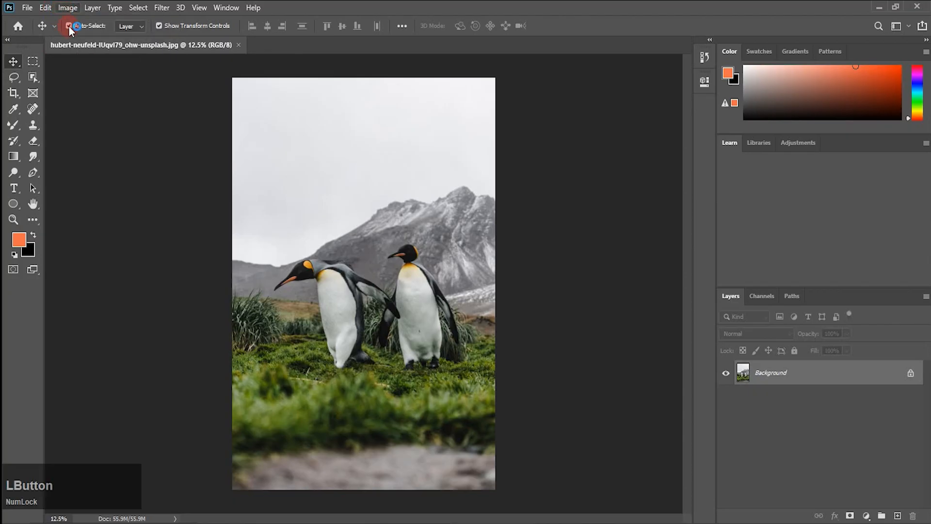
left_click(67, 8)
left_click(97, 39)
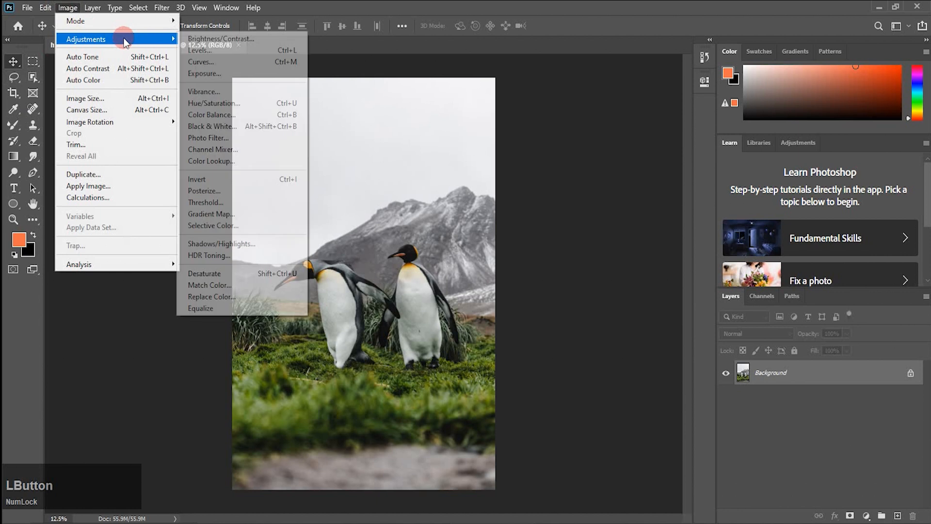
left_click(226, 107)
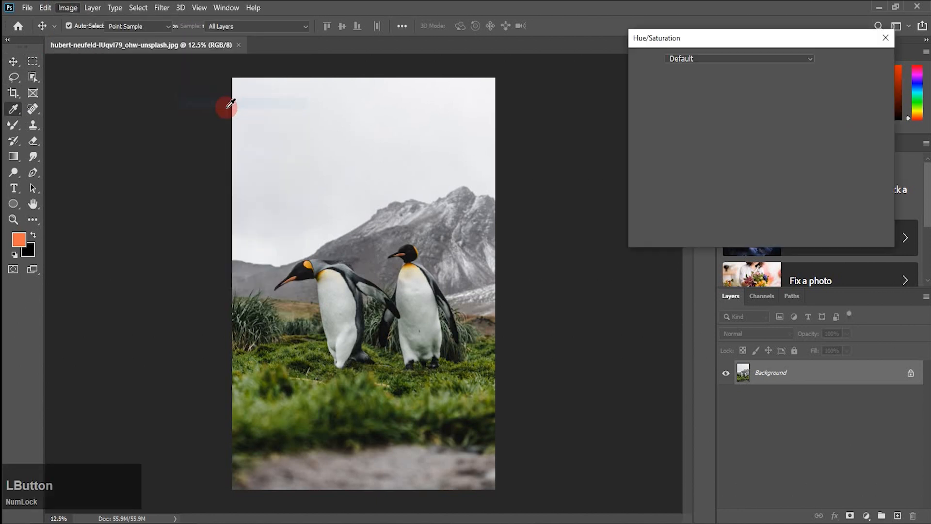
left_click_drag(734, 122, 784, 119)
left_click(864, 63)
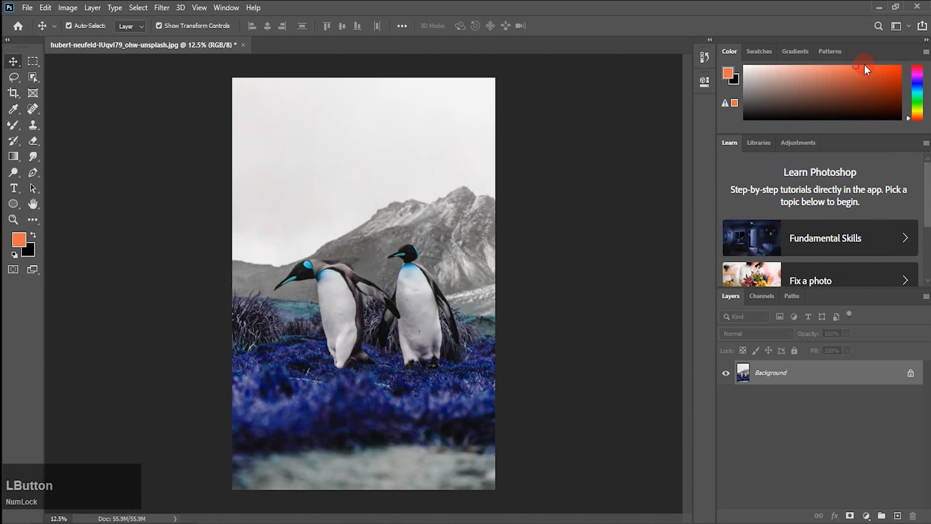
Save the recoloured penguin photo as a progressive JPEG at quality 12 Maximum, then close Photoshop and the Downloads folder.
key("ctrl+s")
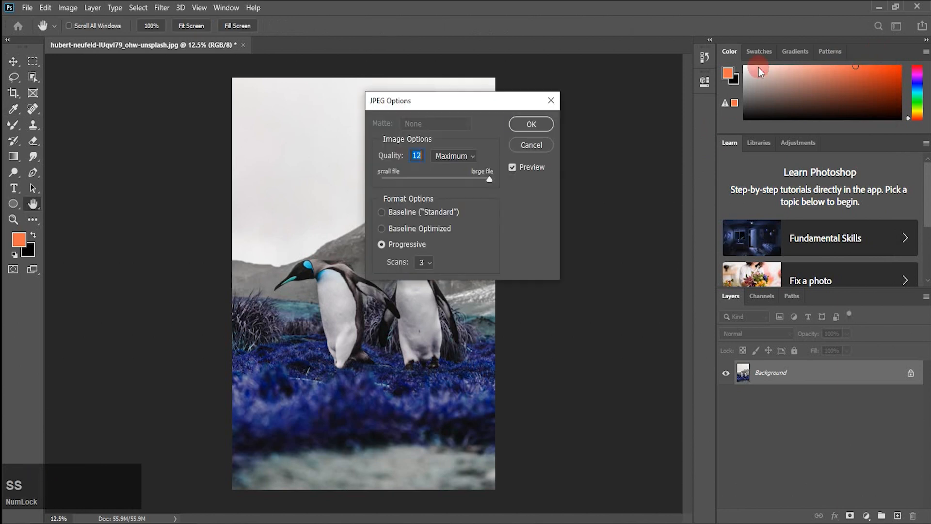
left_click(532, 124)
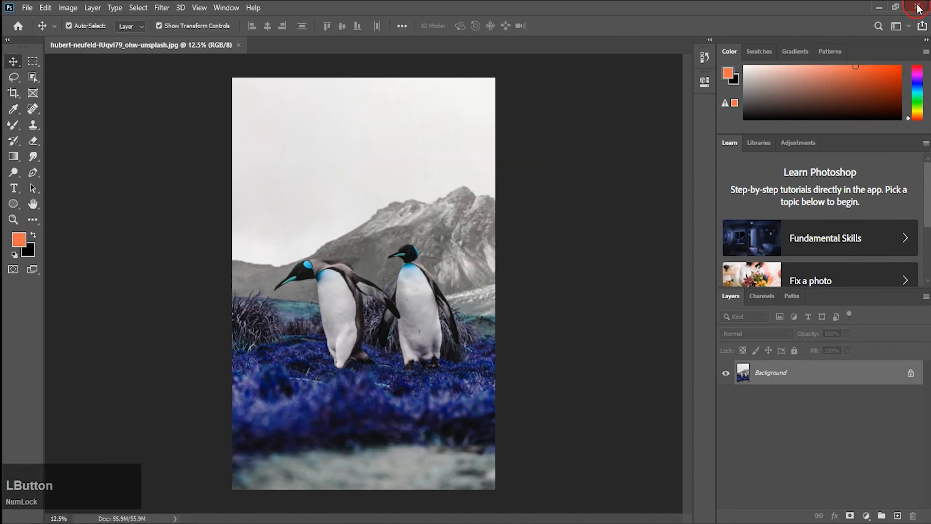
left_click(918, 7)
left_click(418, 231)
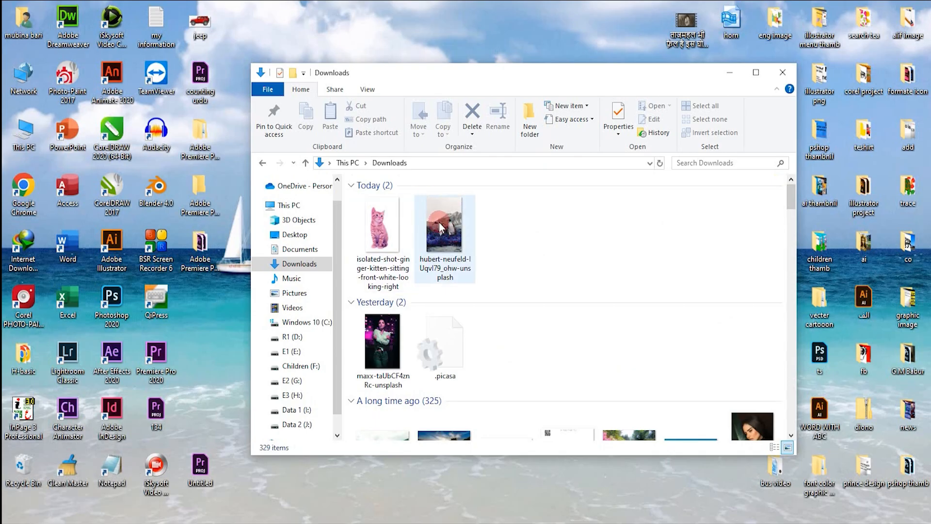
left_click(586, 175)
left_click(782, 72)
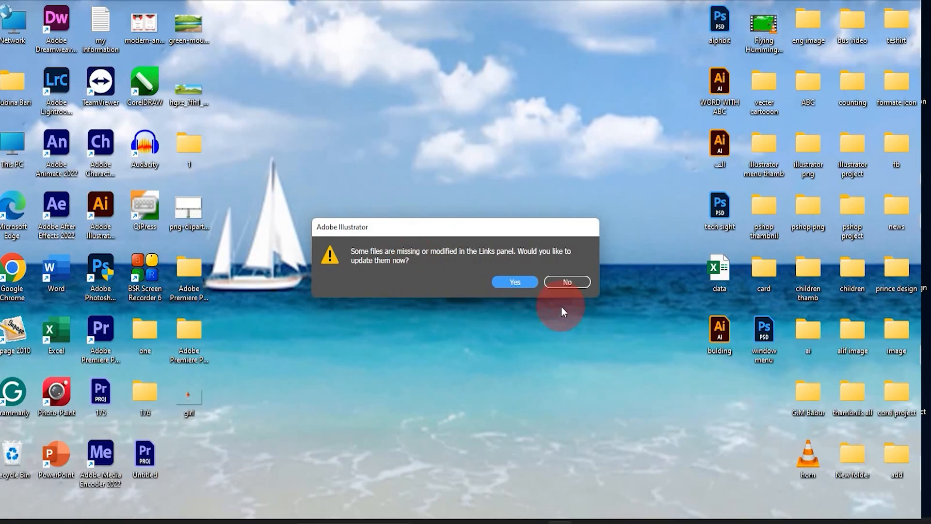
Decline updating the missing or modified links and return to the Illustrator document.
left_click(580, 286)
left_click(557, 285)
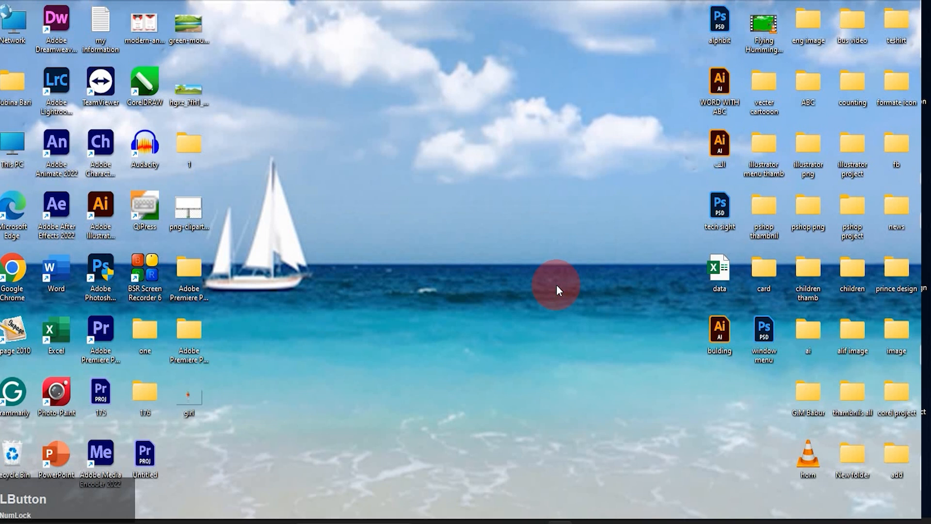
left_click(571, 520)
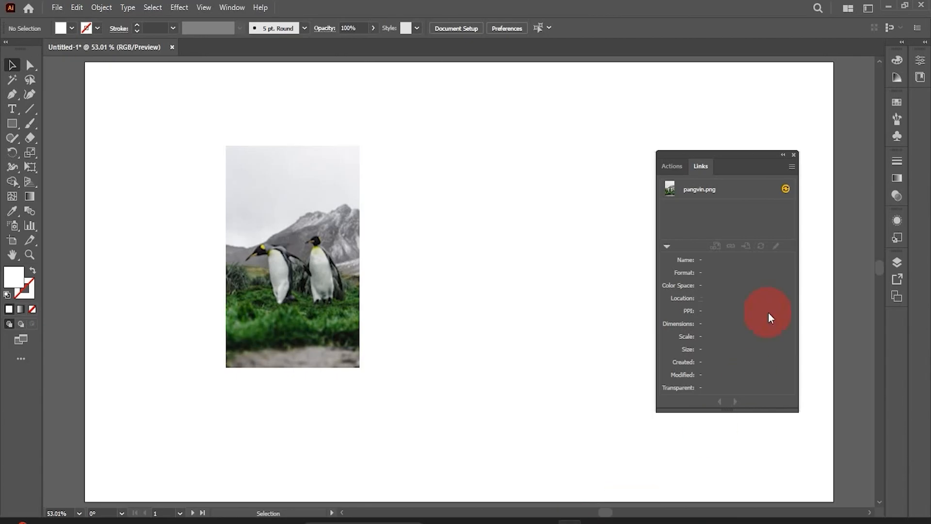
Select the modified pangvin.png link and filter the Links panel to Show Modified.
left_click(786, 189)
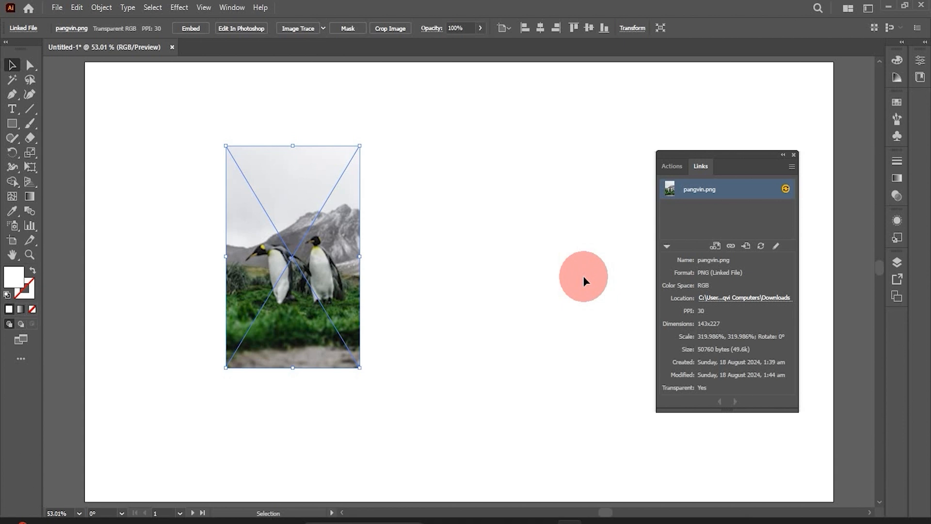
left_click(792, 167)
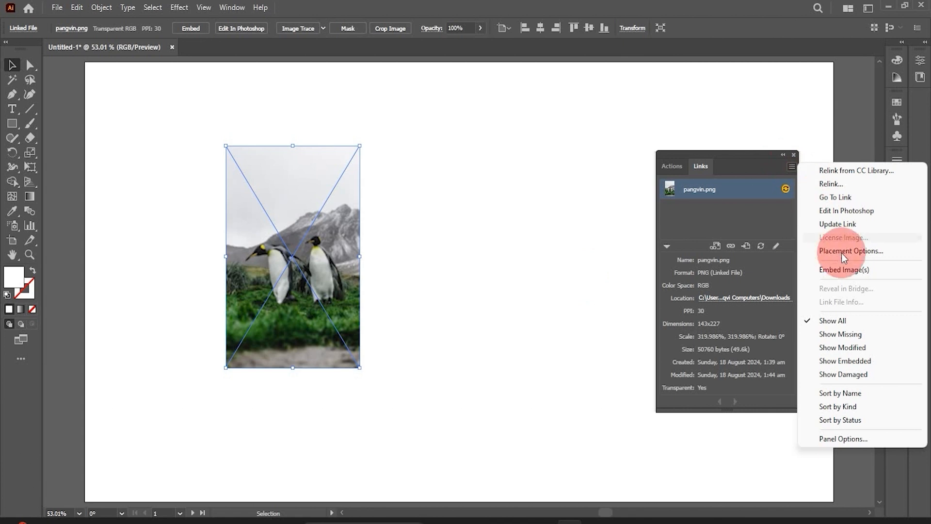
left_click(837, 348)
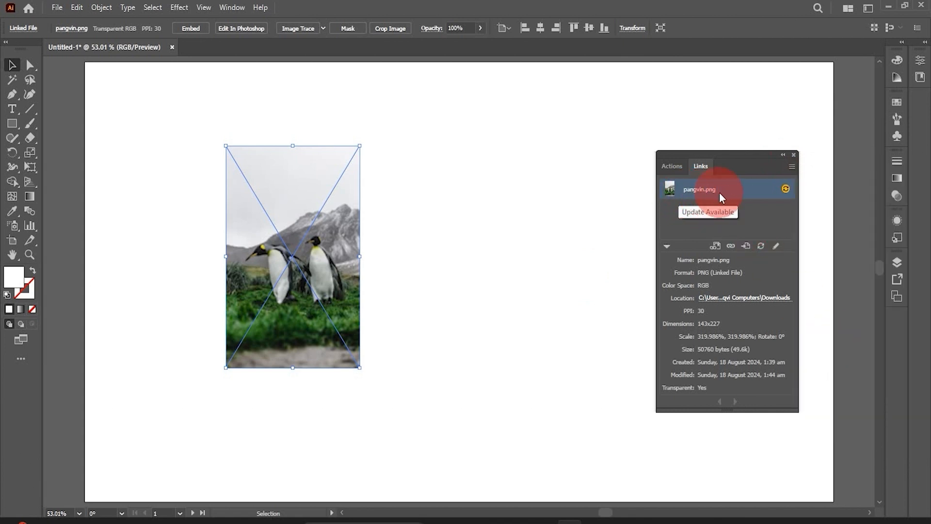
Update the link of the penguin image on the artboard and check the Show Modified filter in the Links panel.
left_click(564, 286)
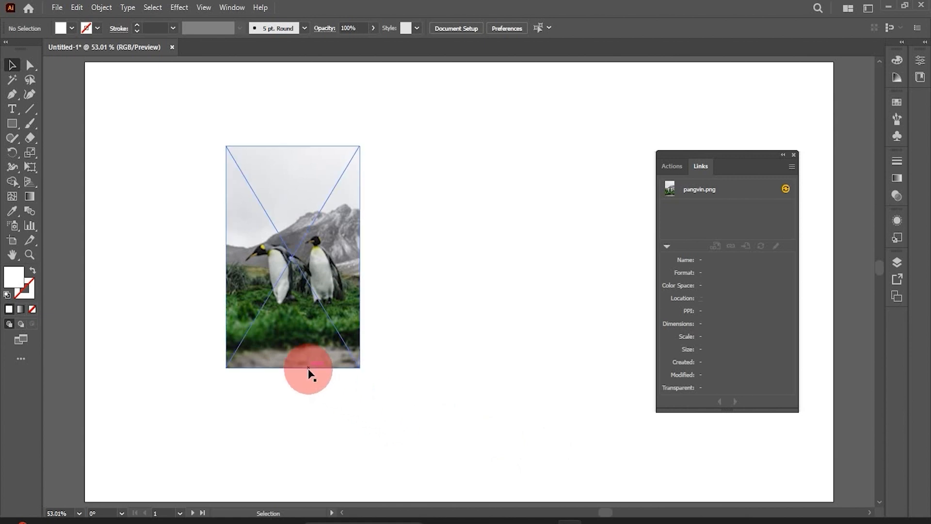
left_click(310, 356)
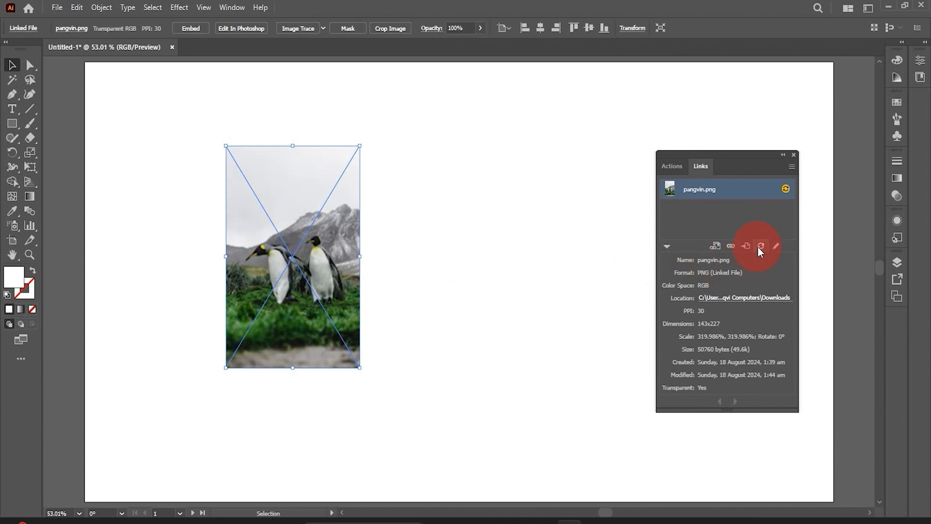
left_click(760, 246)
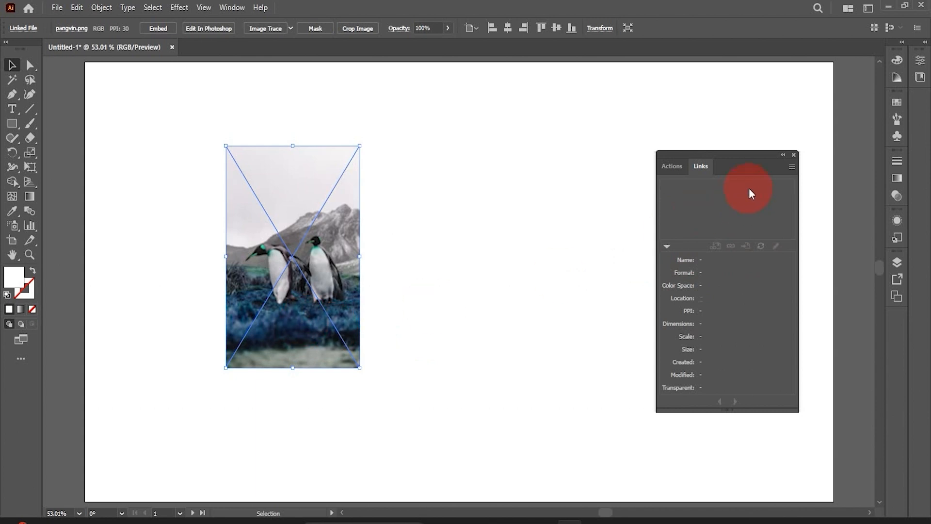
left_click(790, 166)
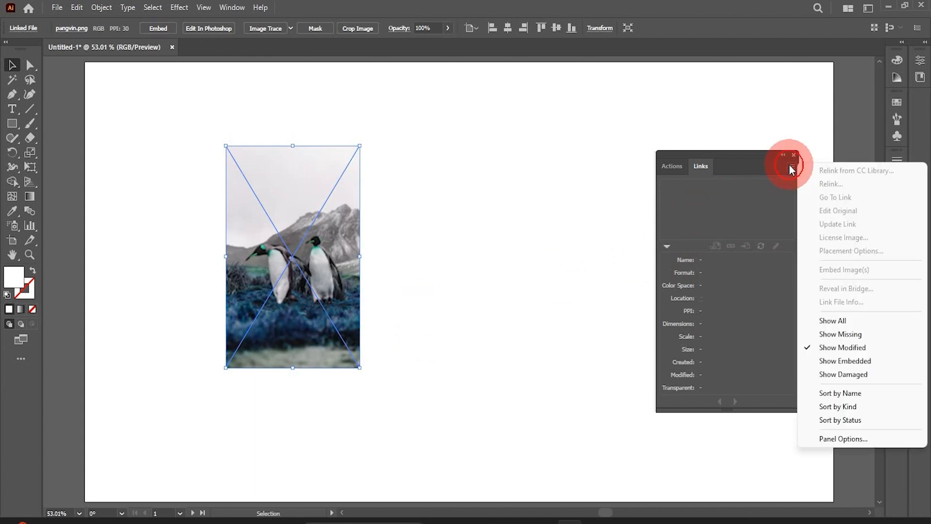
left_click(822, 348)
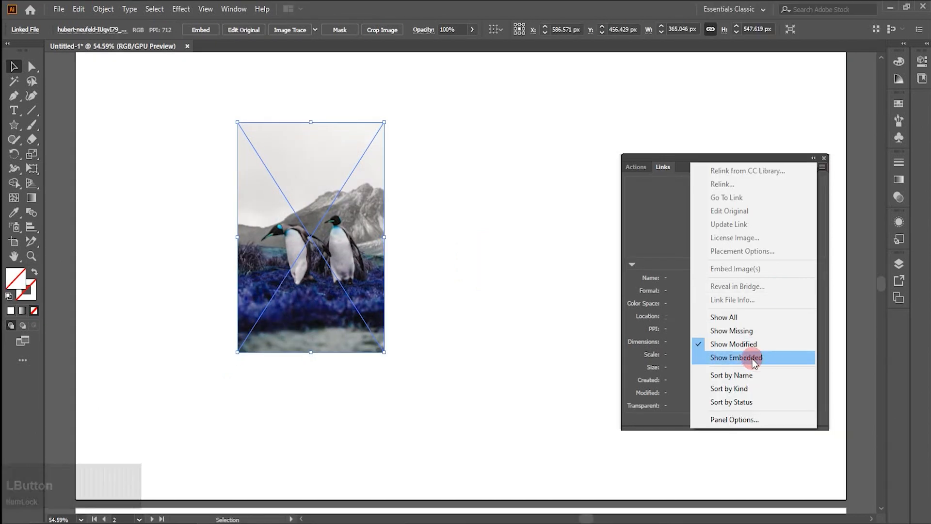
Filter the Links panel to Show Embedded, then set it back to Show All.
left_click(752, 358)
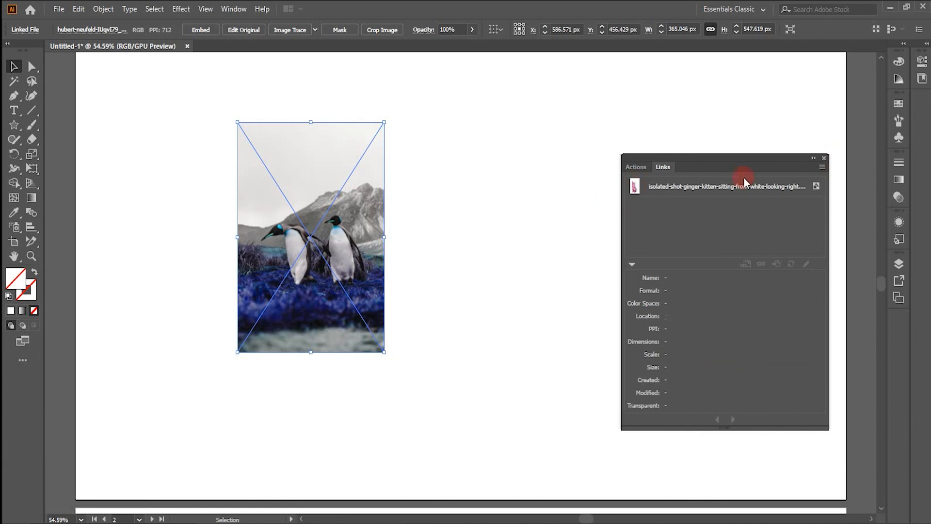
left_click(823, 167)
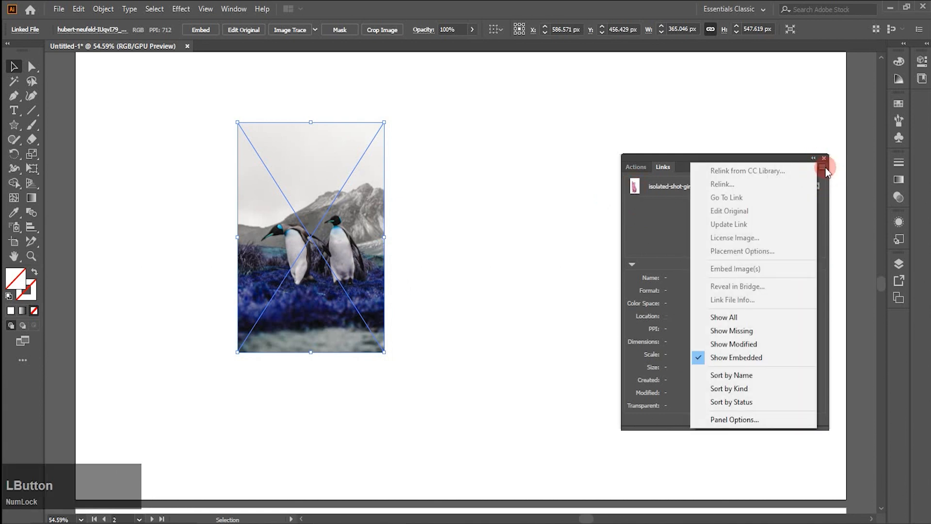
left_click(705, 317)
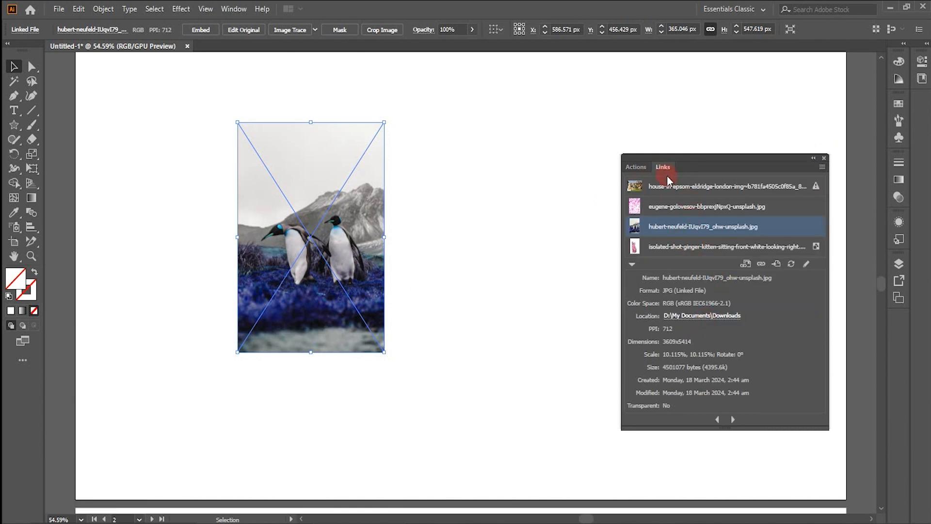
Sort the entries in the Links panel by name, by kind, and finally by status.
left_click(822, 167)
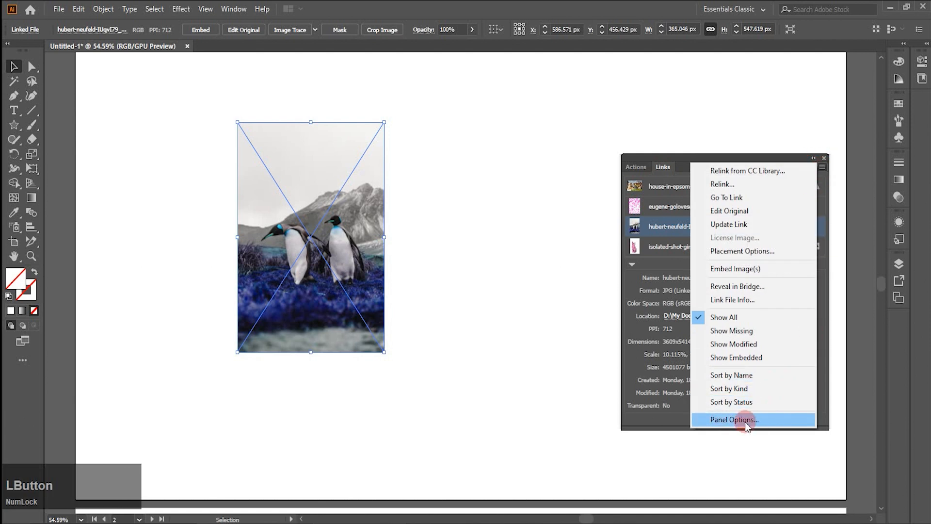
left_click(729, 376)
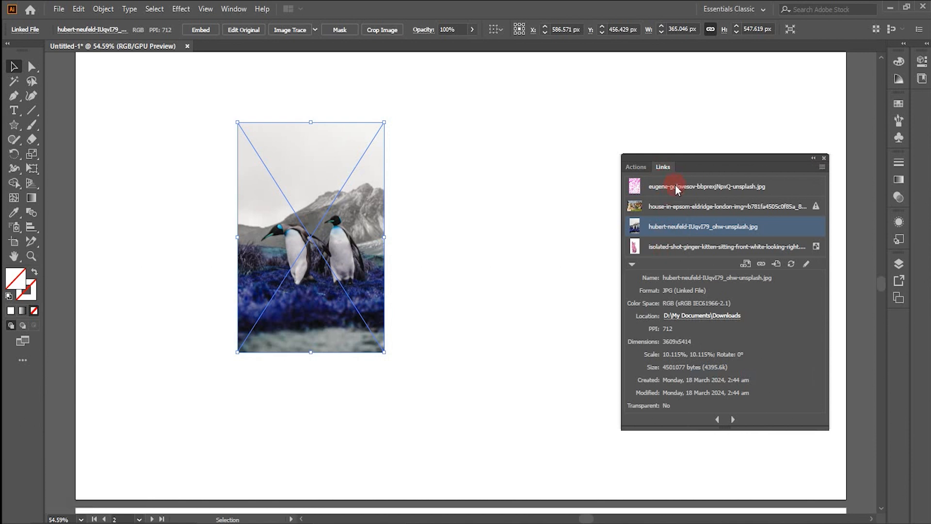
left_click(820, 168)
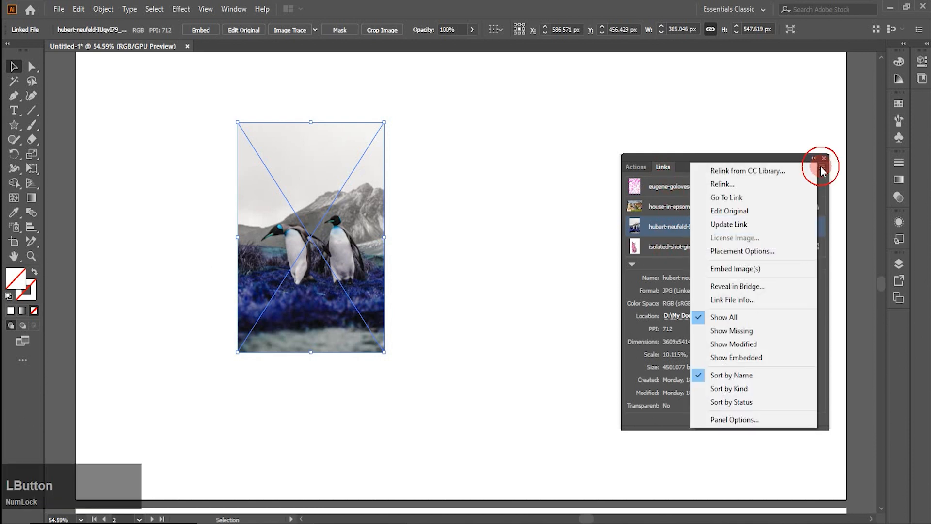
left_click(743, 391)
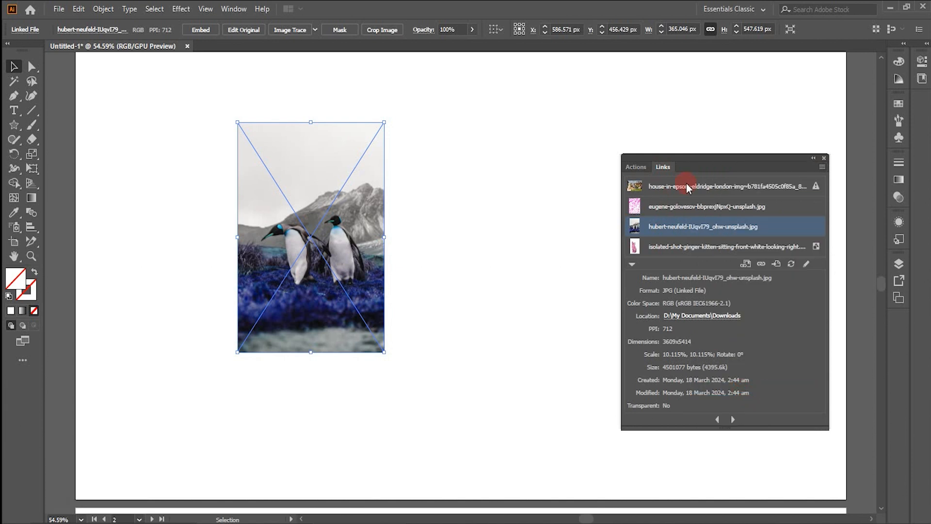
left_click(822, 168)
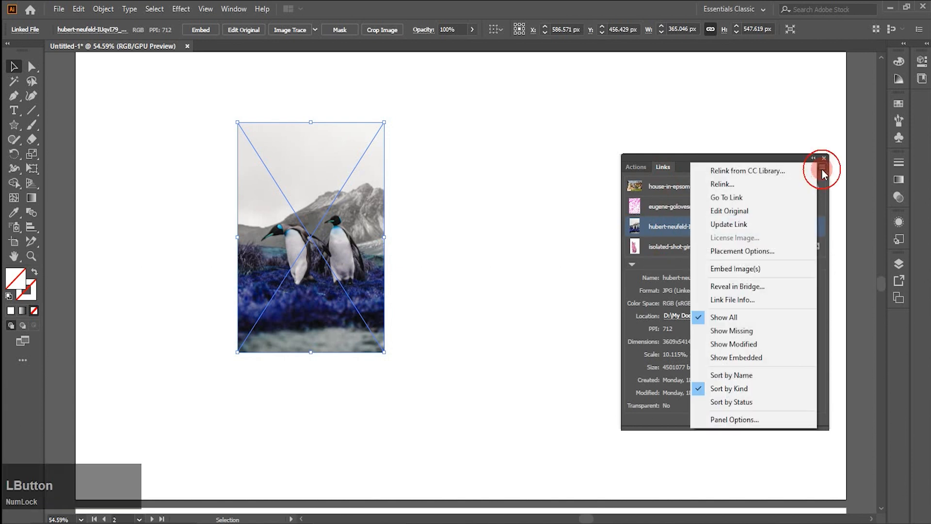
left_click(755, 403)
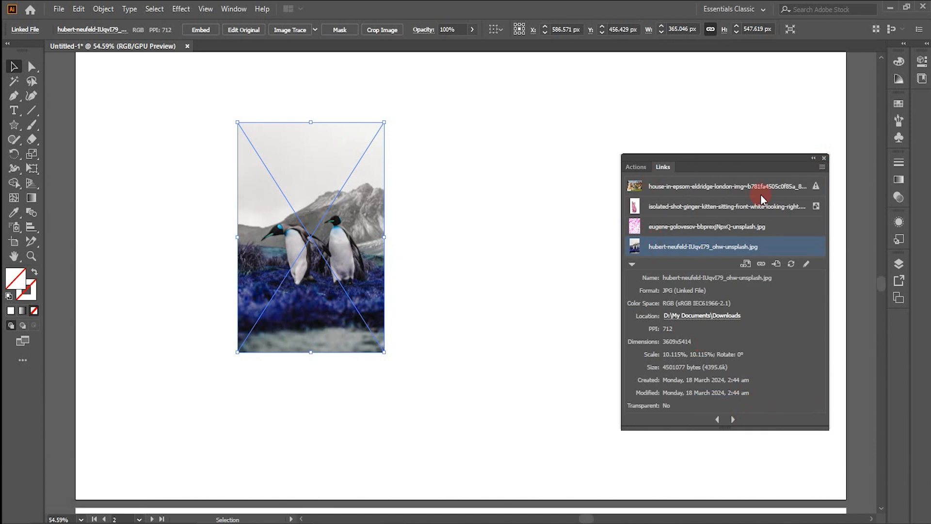
Set the Links panel's thumbnail size to the medium option in Links Panel Options.
left_click(822, 167)
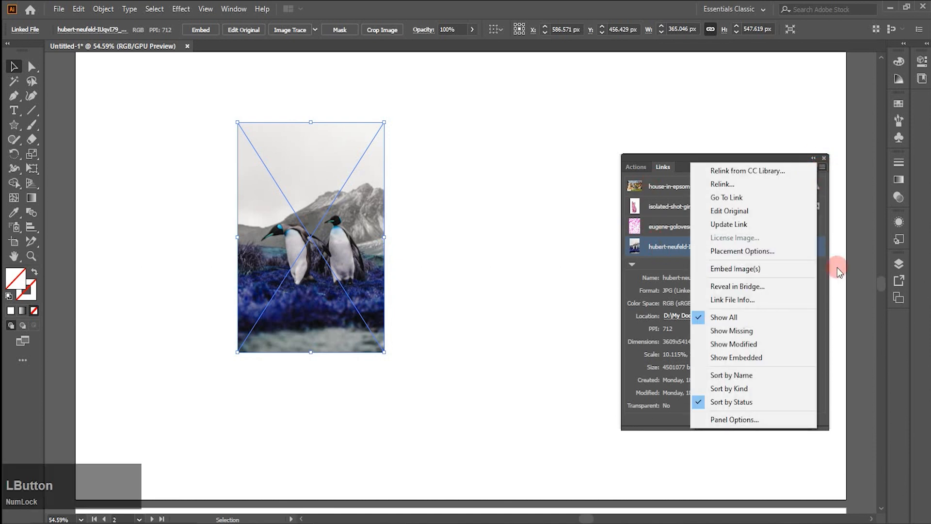
left_click(768, 421)
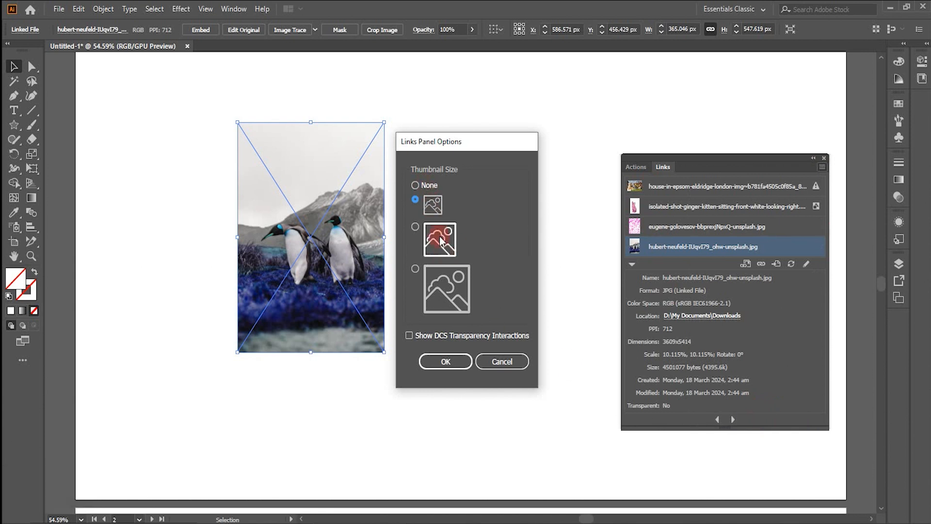
left_click(651, 255)
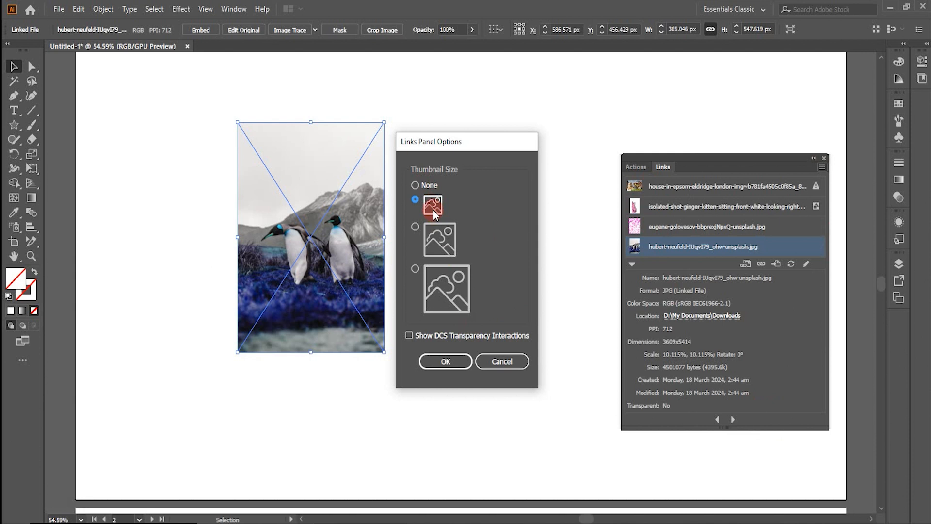
left_click(449, 249)
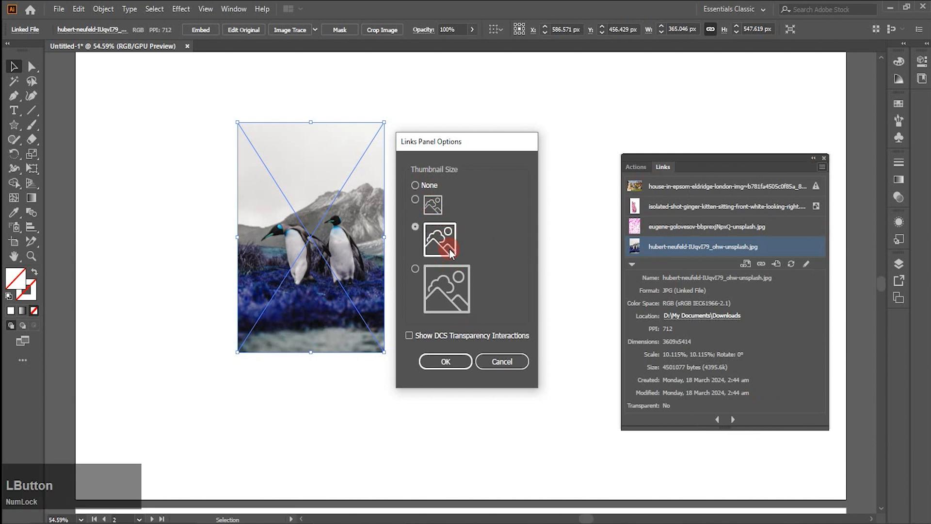
left_click(460, 365)
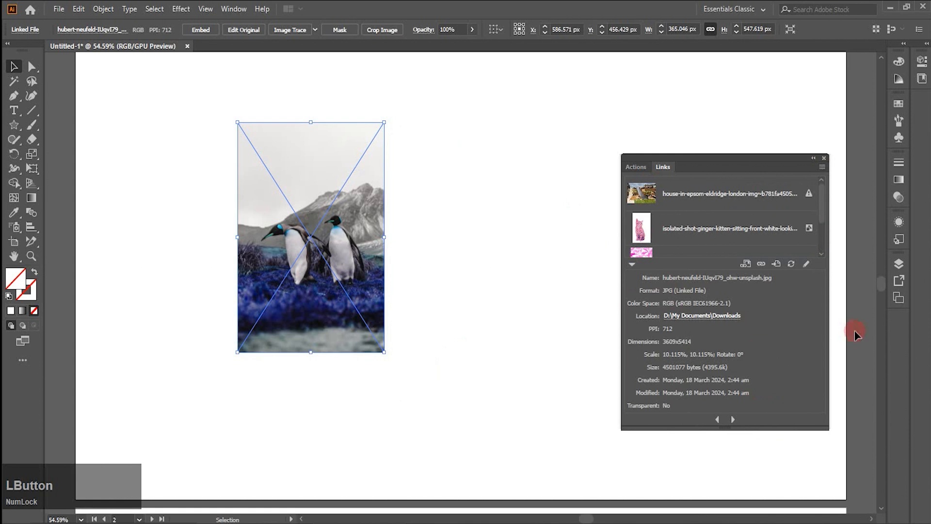
Enlarge the Links panel's thumbnails to the largest size option.
left_click(817, 166)
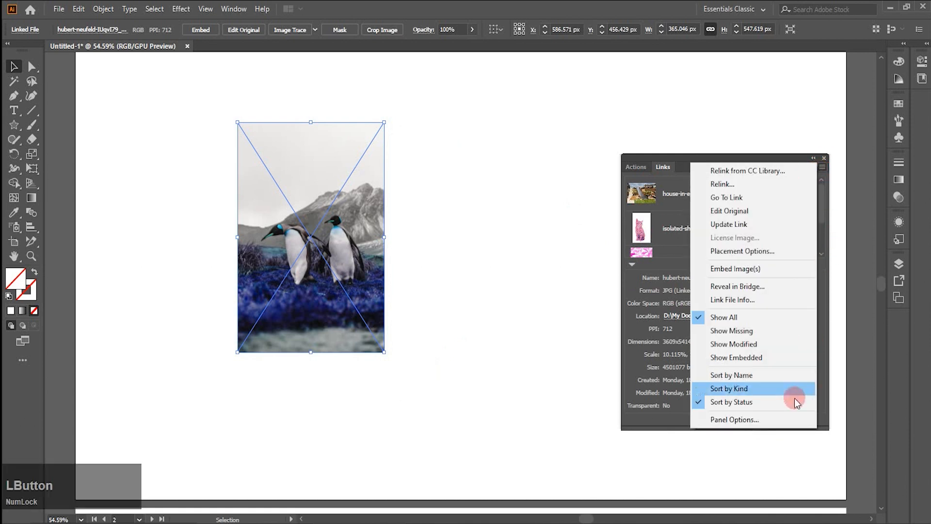
left_click(758, 420)
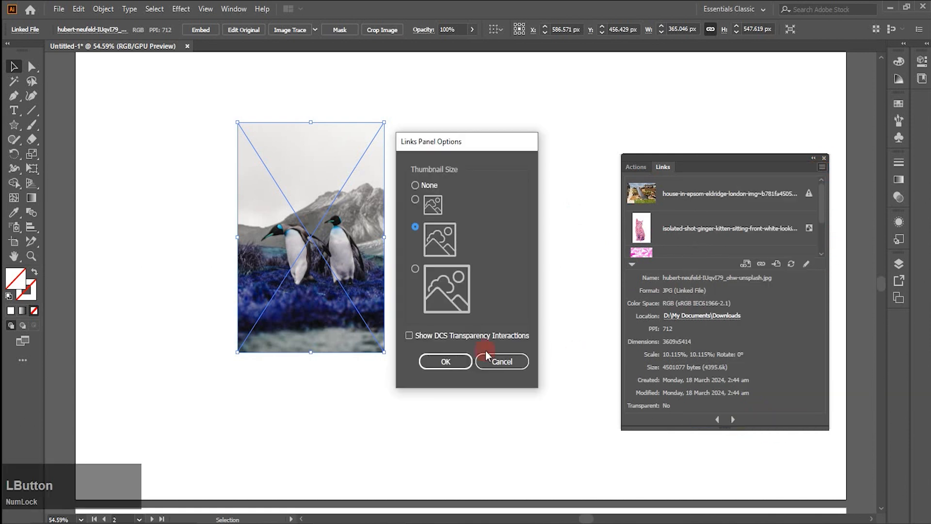
left_click(450, 293)
left_click(456, 361)
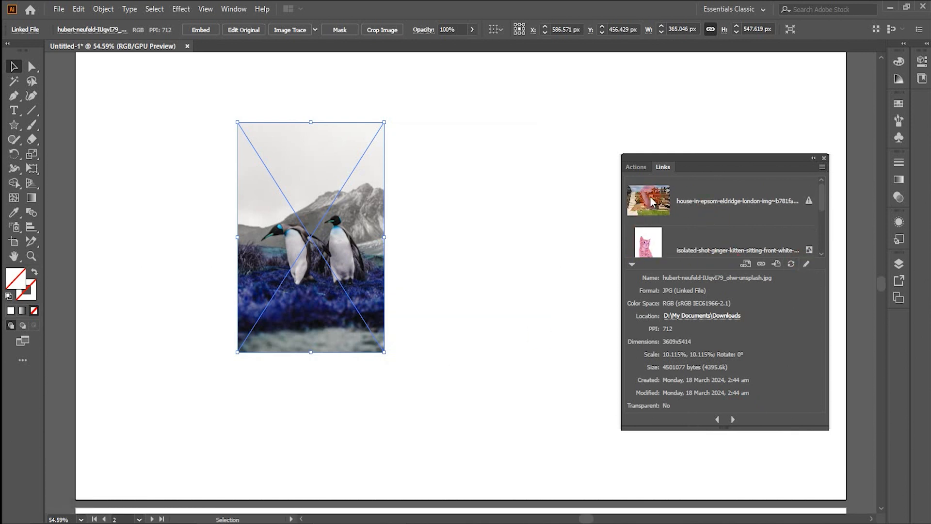
Return the Links panel's thumbnails to the smallest picture size and apply the panel options.
left_click(823, 168)
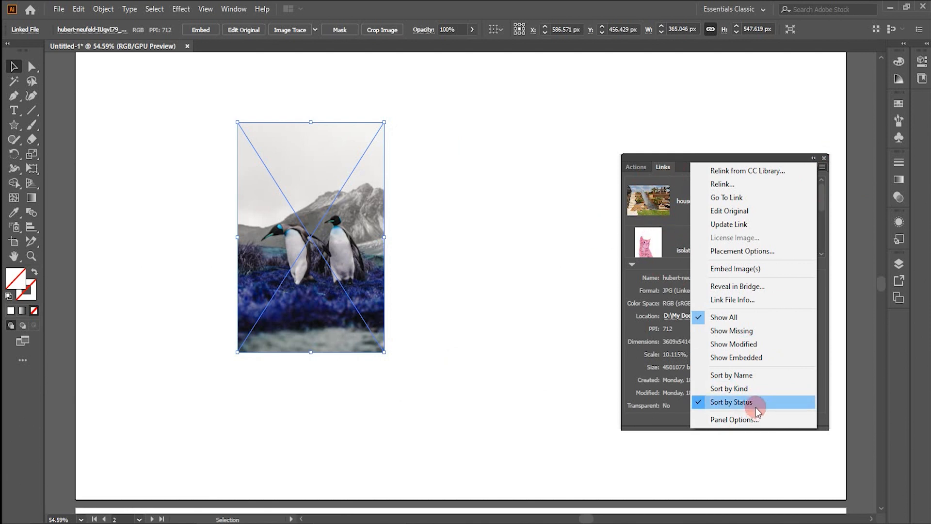
left_click(736, 420)
left_click(431, 208)
left_click(455, 366)
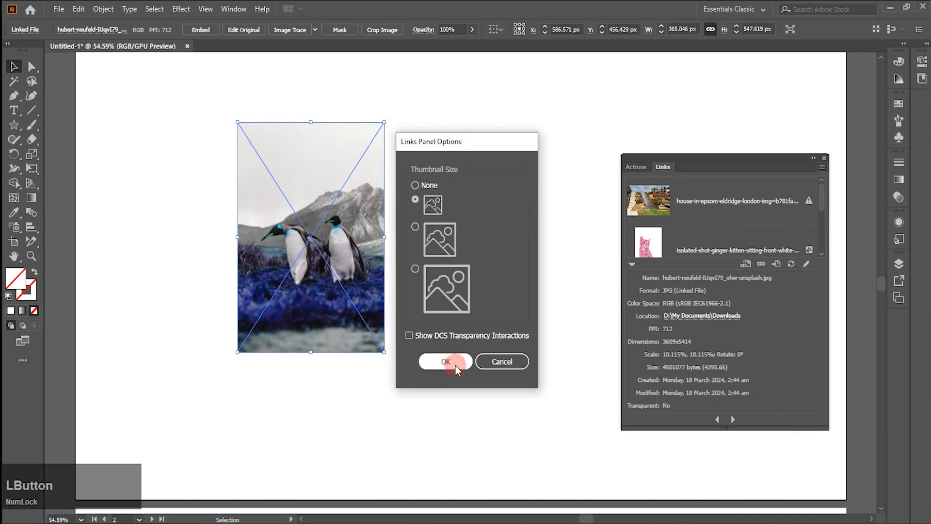